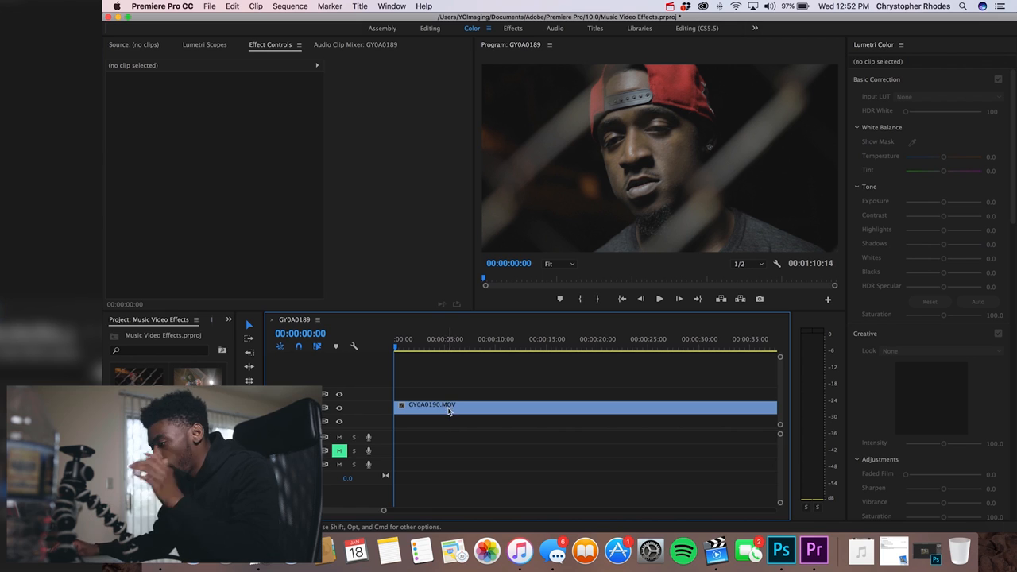
Duplicate the GY0A0190.MOV clip onto the video track directly above it, starting at the same time
left_click_drag(447, 412, 445, 393)
left_click(432, 370)
left_click(420, 391)
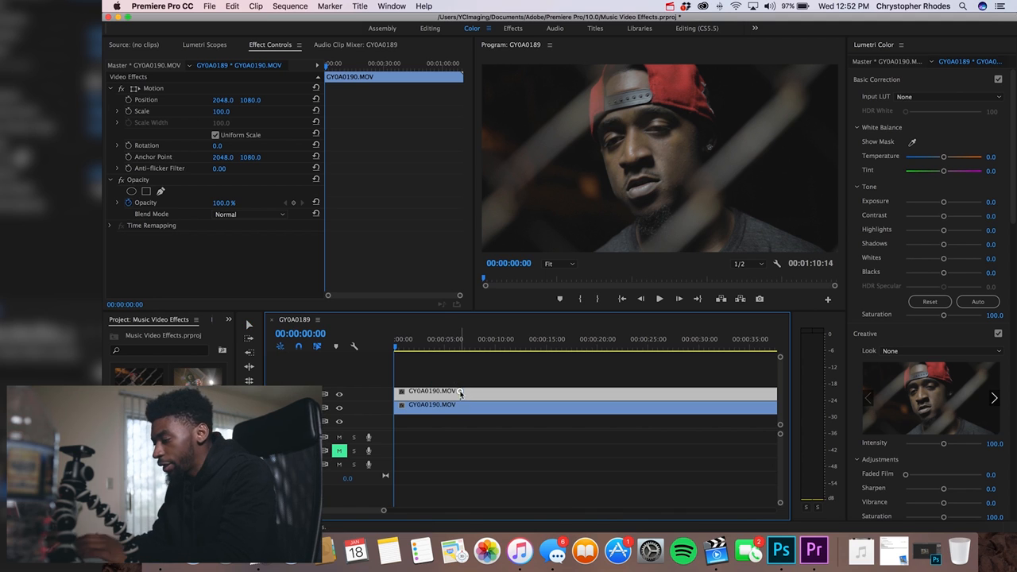
Cut the upper copy of the clip at about 6.5 seconds and delete everything after the cut
left_click(460, 393)
key("v")
left_click(488, 396)
key("Delete")
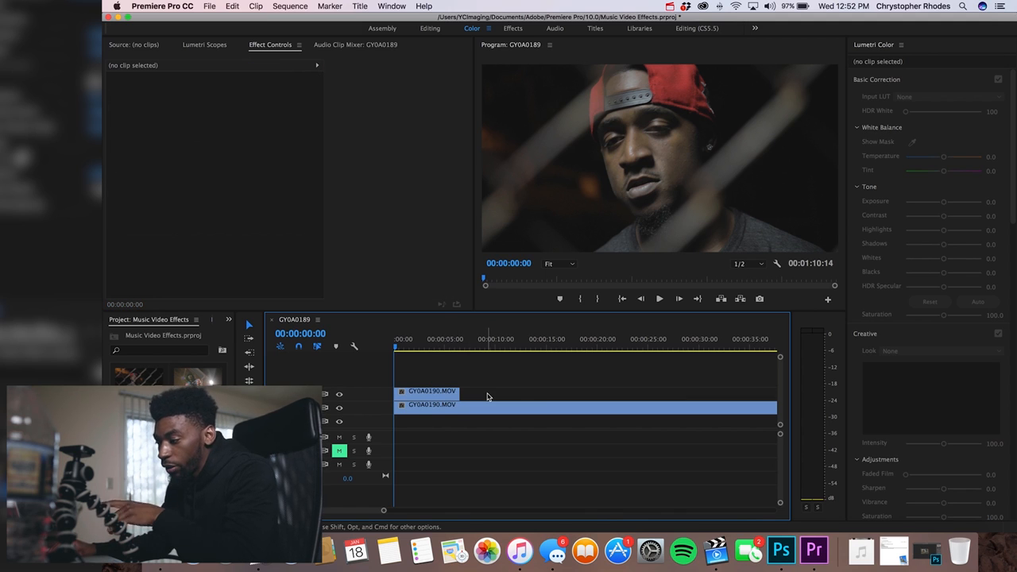
Set the opacity of the short upper clip to 50% and return the playhead to the sequence start
left_click(441, 390)
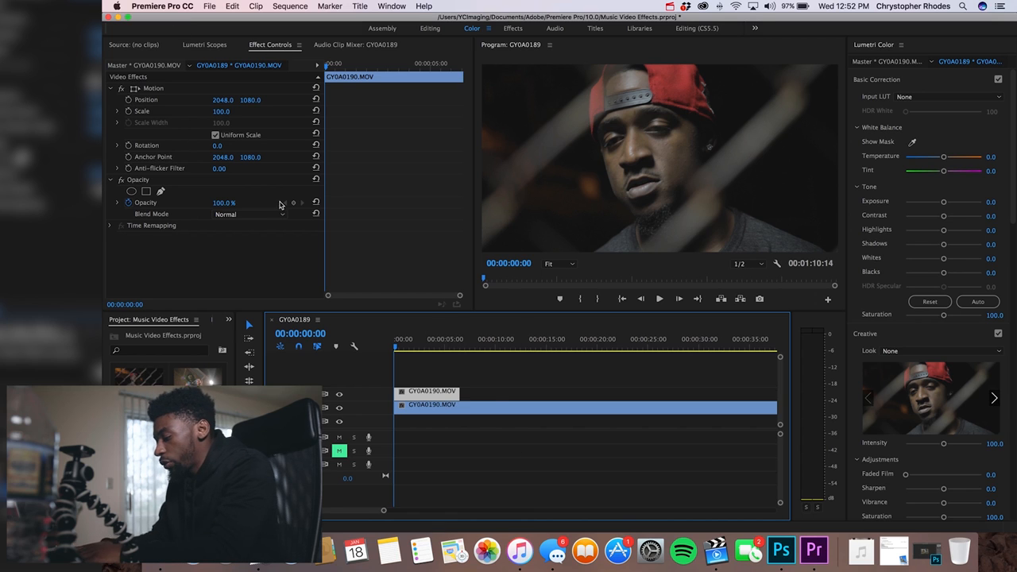
left_click(222, 202)
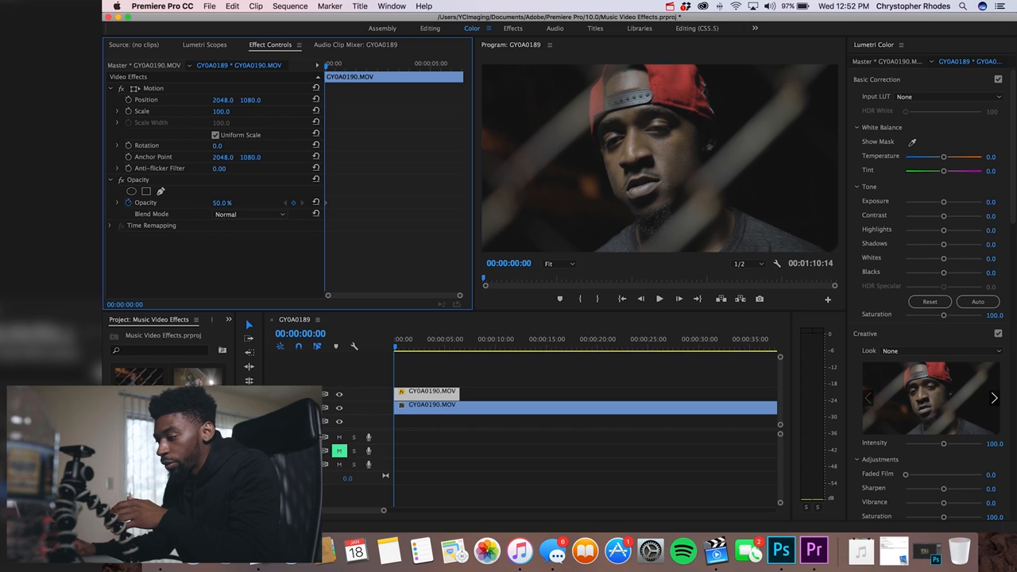
left_click(483, 365)
left_click(414, 341)
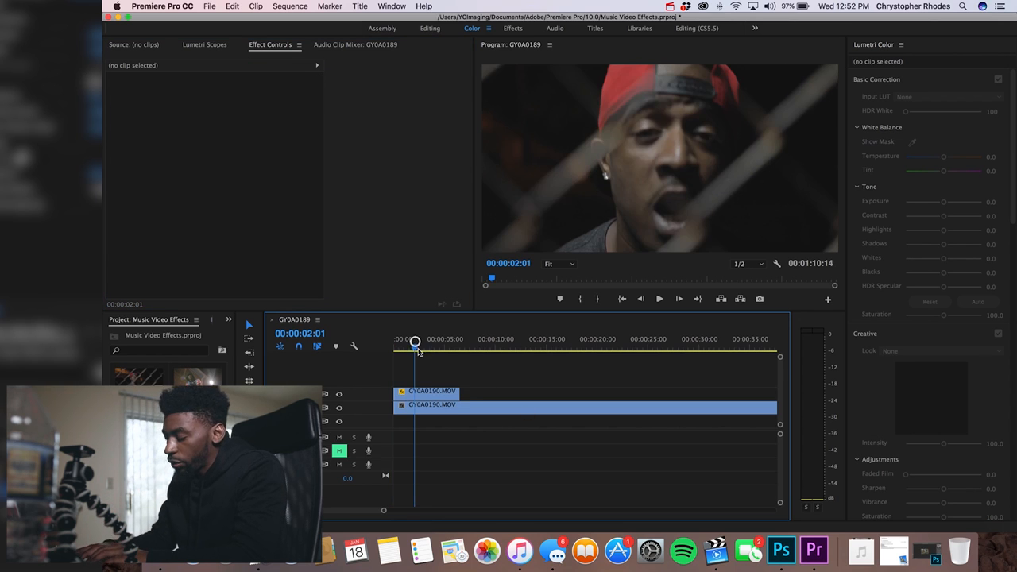
left_click_drag(417, 349, 363, 347)
Slow the upper clip down to 50% speed
left_click(445, 395)
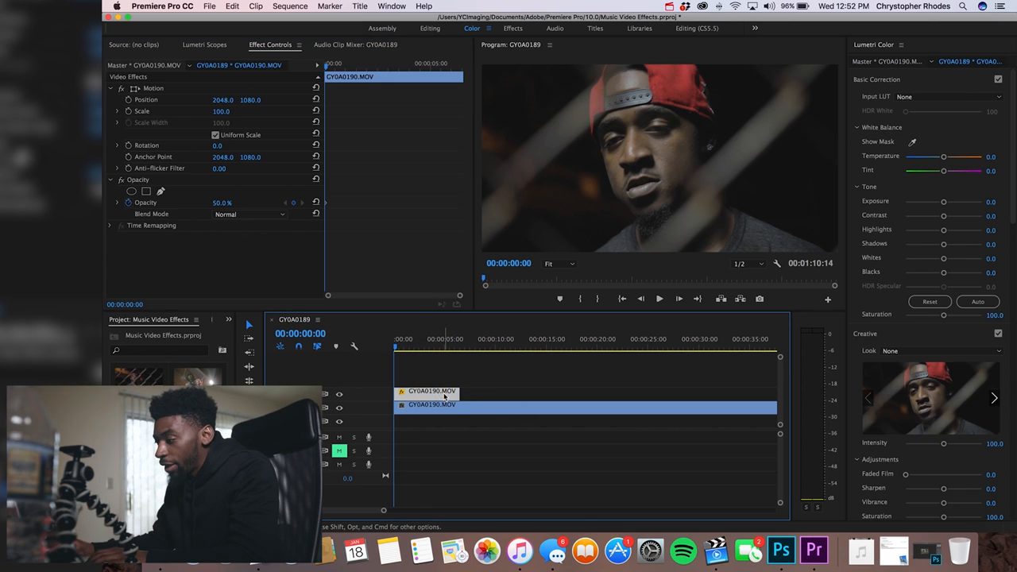
key("super+j")
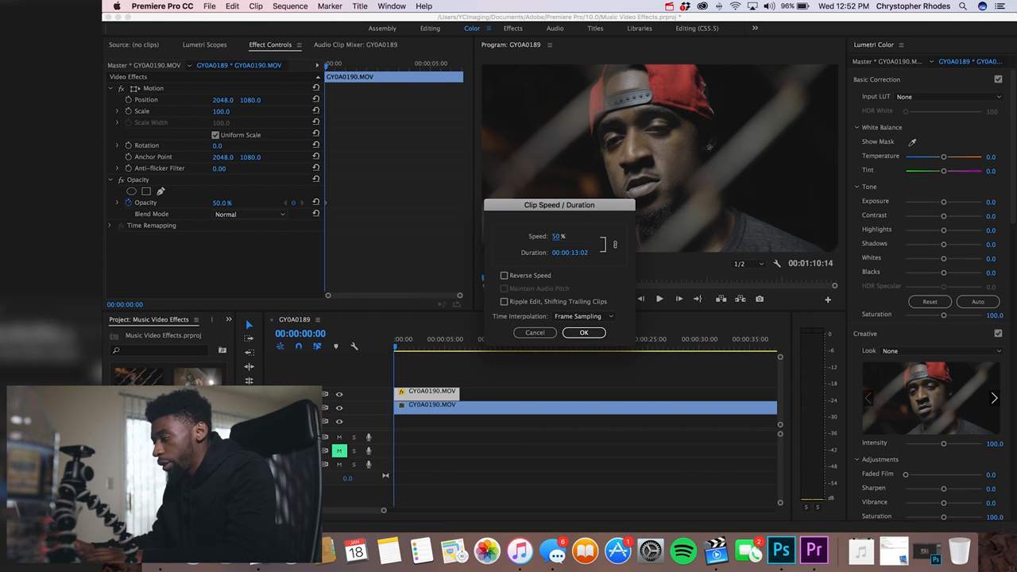
key("Return")
left_click(597, 358)
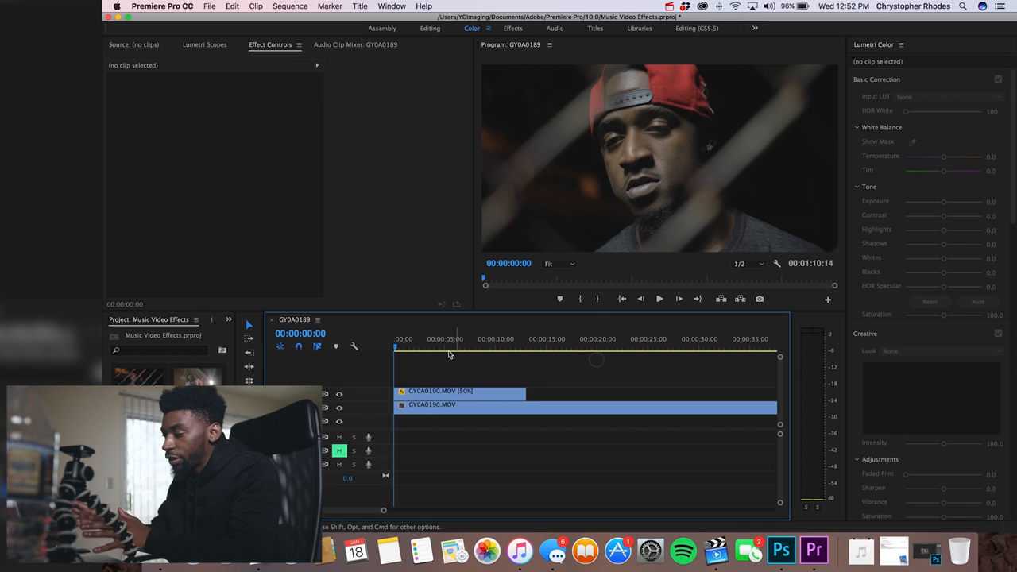
Play the overlay up to 00:00:05:00 and trim the end of the upper clip back to that point
key("space")
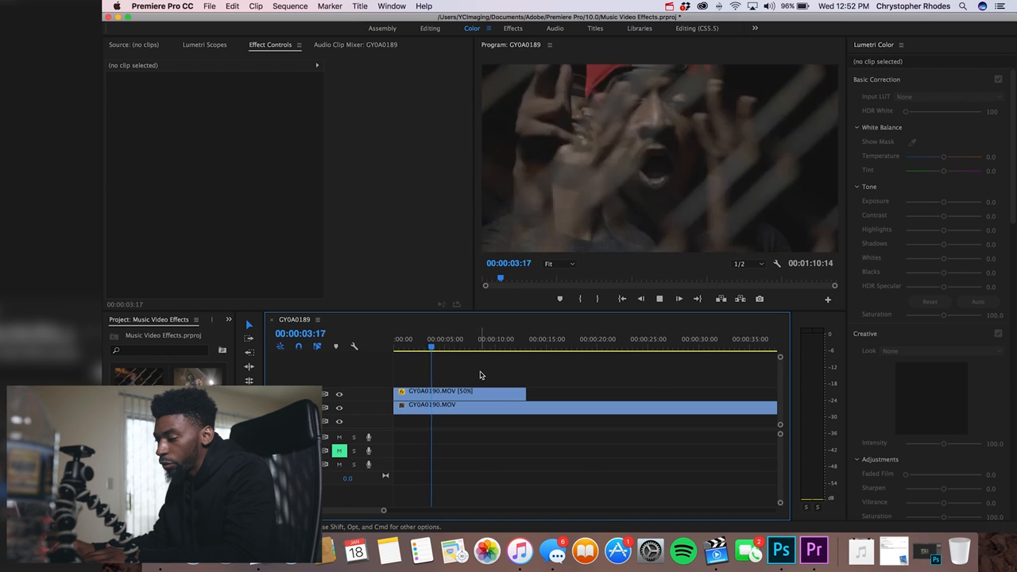
key("space")
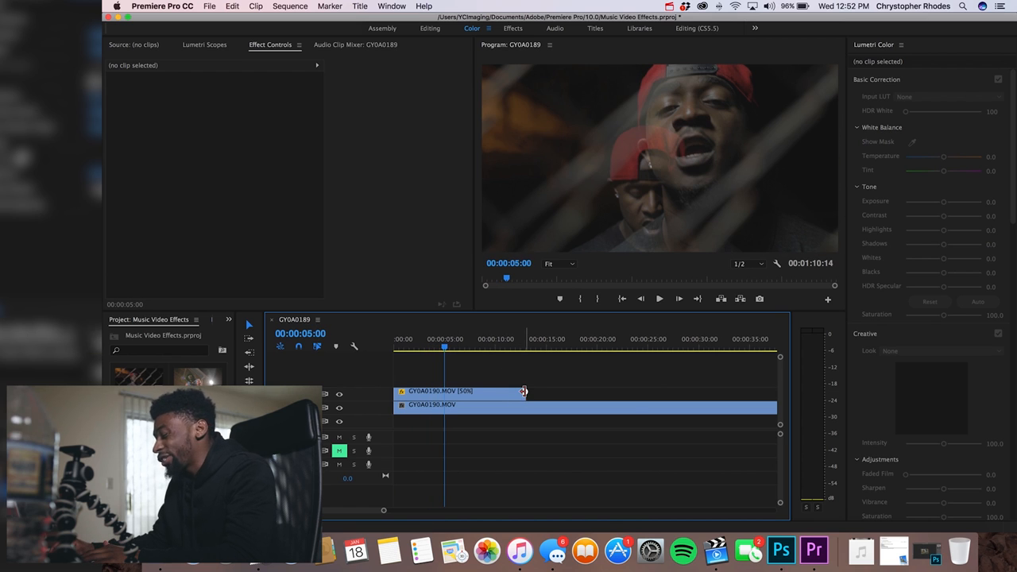
left_click_drag(524, 391, 446, 391)
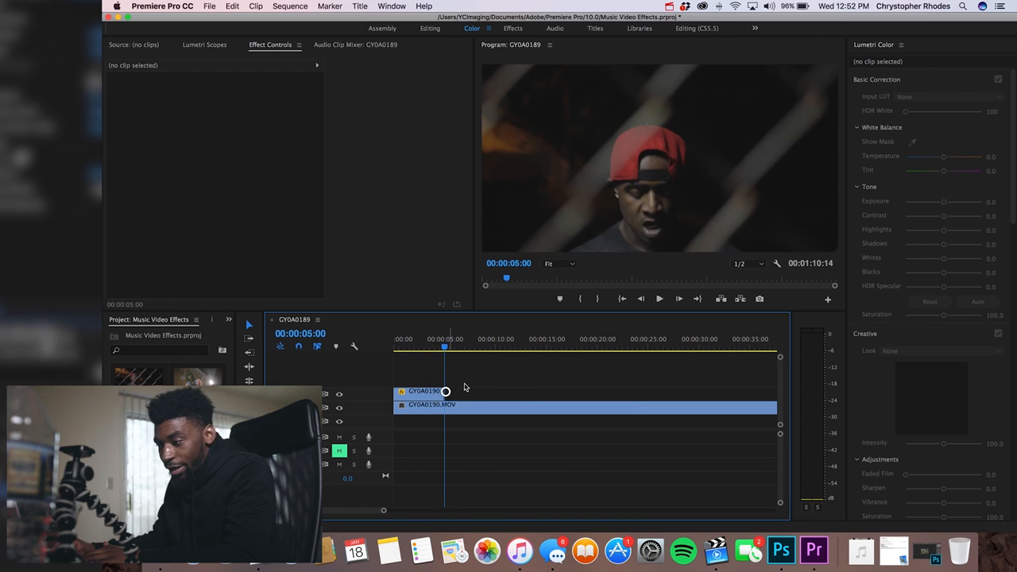
left_click(481, 373)
Add a Cross Dissolve transition to the end of the upper clip and preview the overlay from the start
left_click(429, 395)
scroll(220, 325, "down", 5)
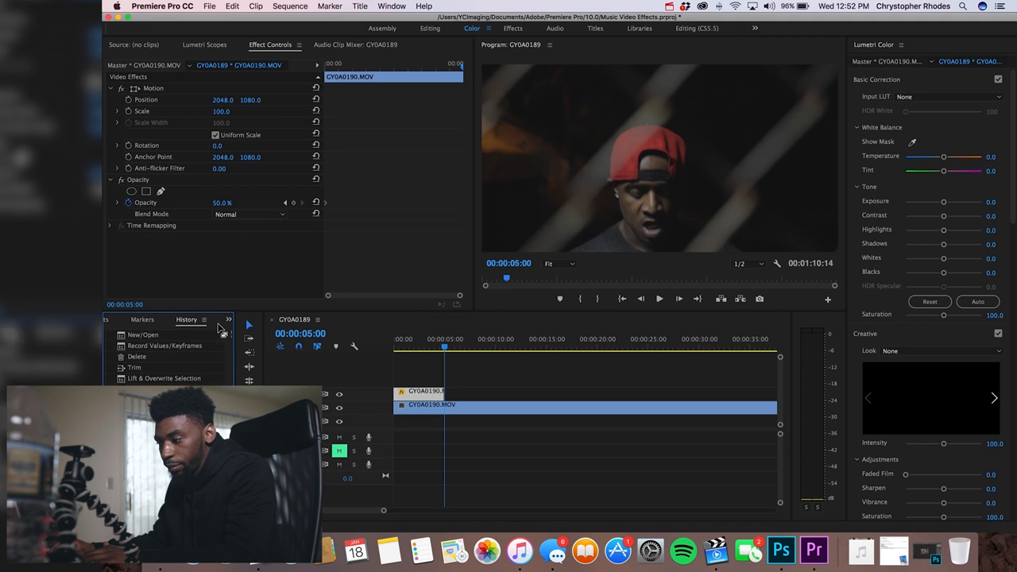
scroll(128, 324, "up", 5)
scroll(219, 327, "down", 5)
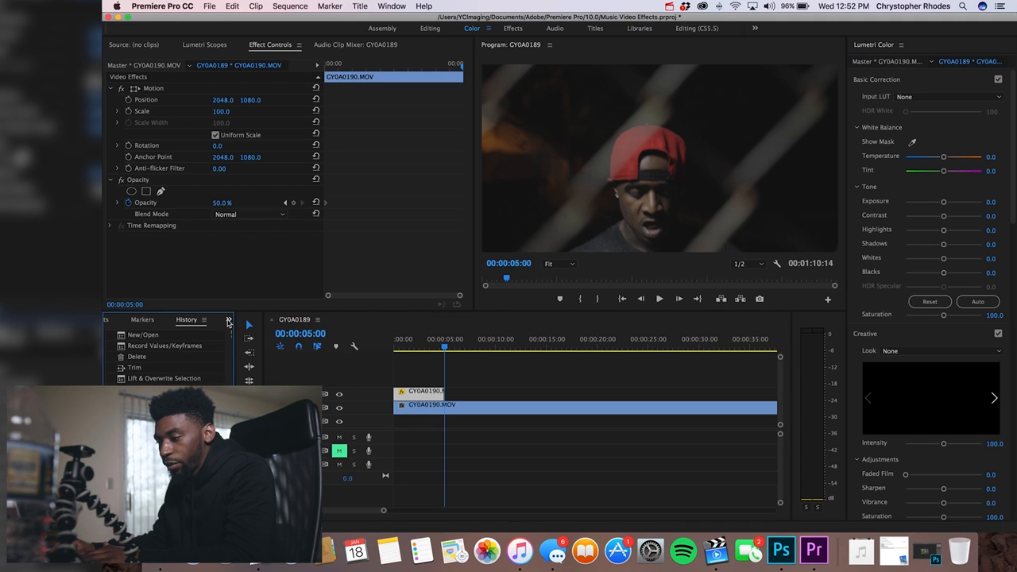
left_click_drag(234, 321, 278, 323)
left_click(142, 319)
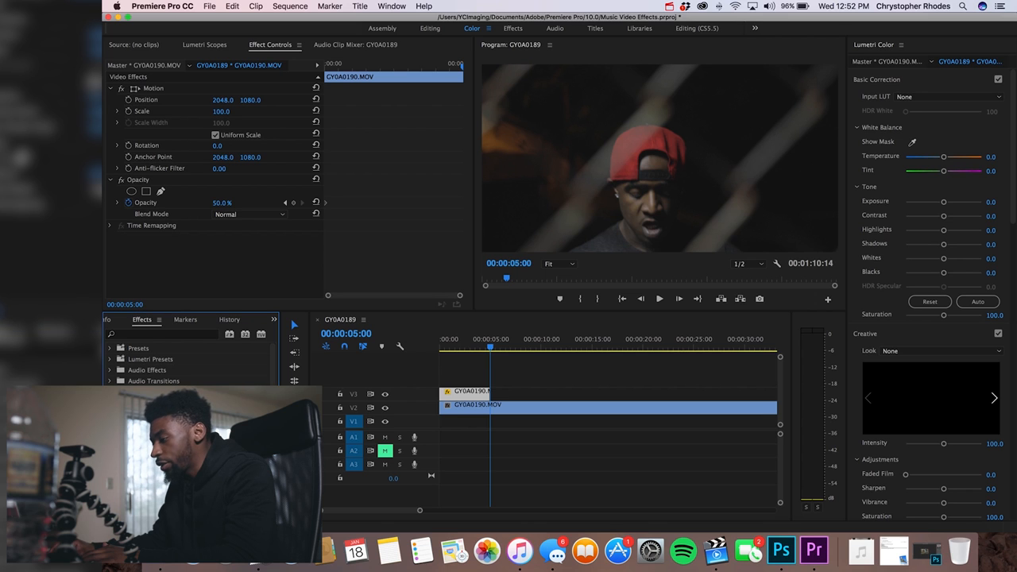
left_click_drag(480, 394, 486, 393)
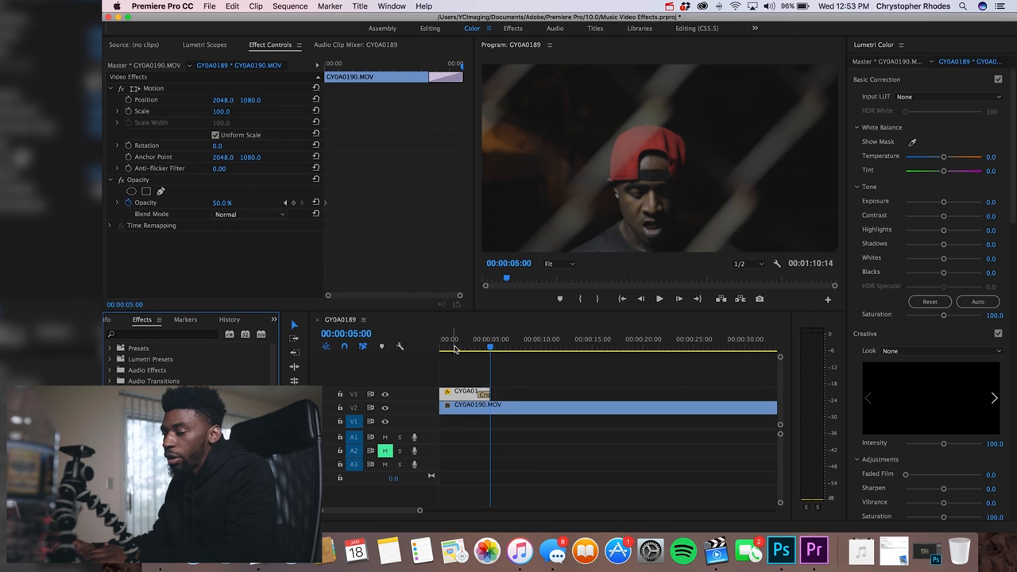
left_click_drag(454, 345, 391, 347)
key("space")
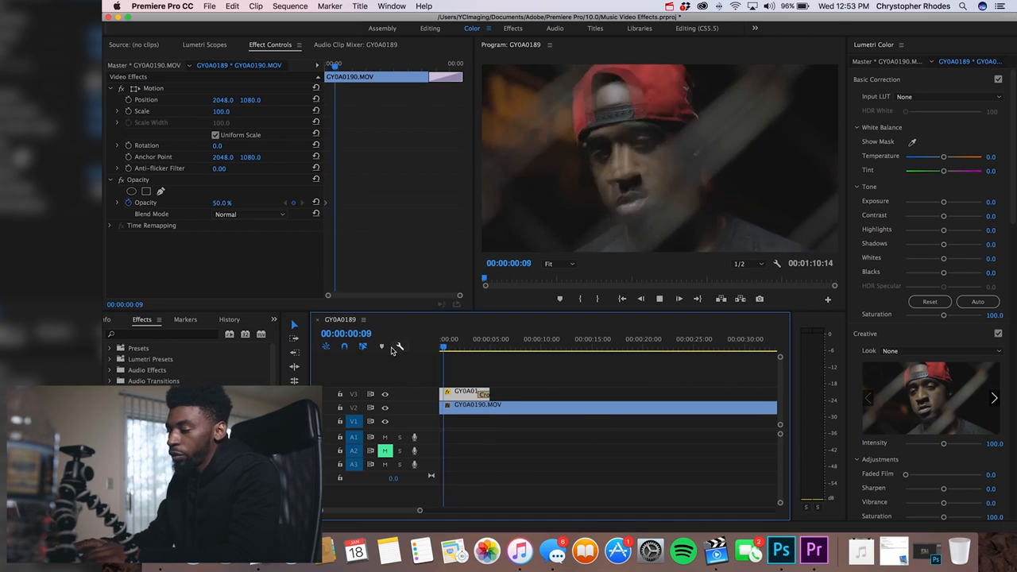
key("space")
left_click(513, 357)
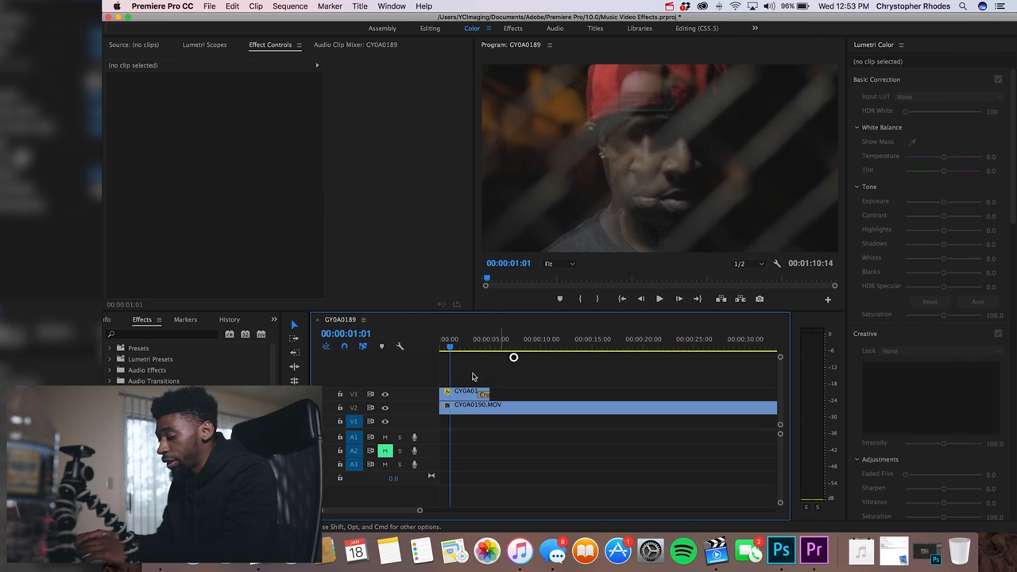
Set the speed of the upper clip to 80%
left_click(468, 394)
key("super+j")
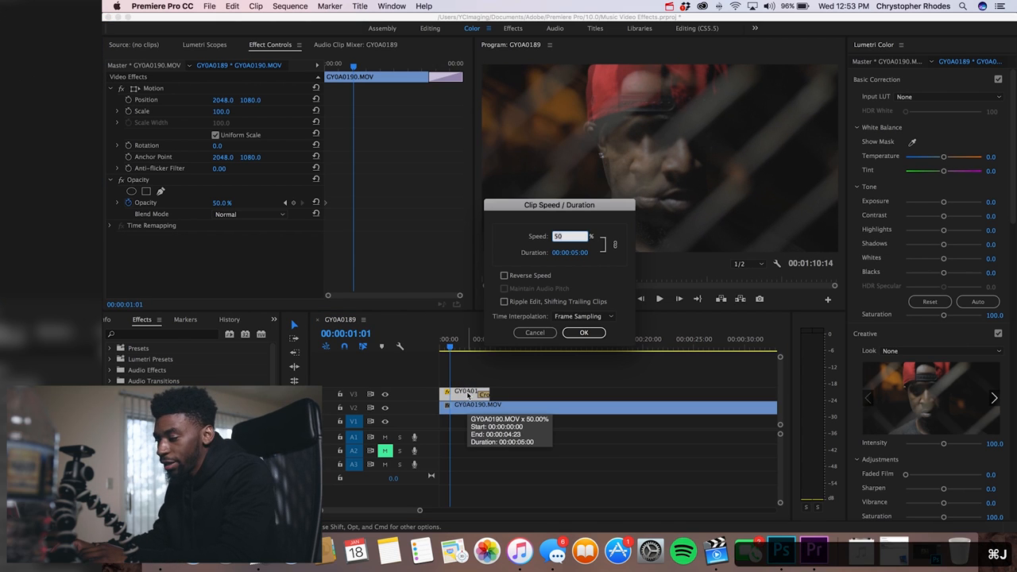
type("80")
key("Return")
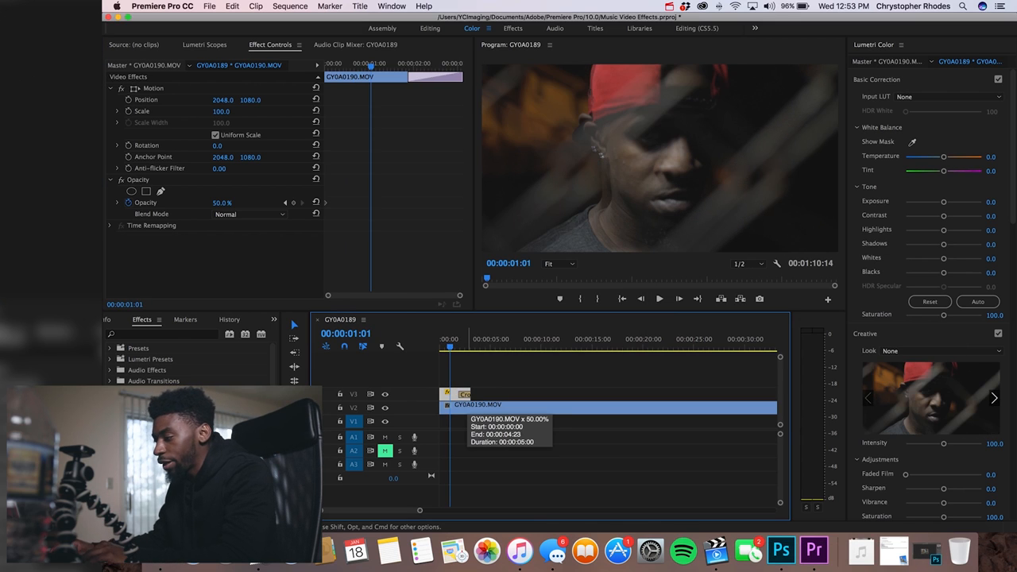
left_click(494, 391)
Save the project and play the sequence from the beginning to review the overlay's new speed
key("Home")
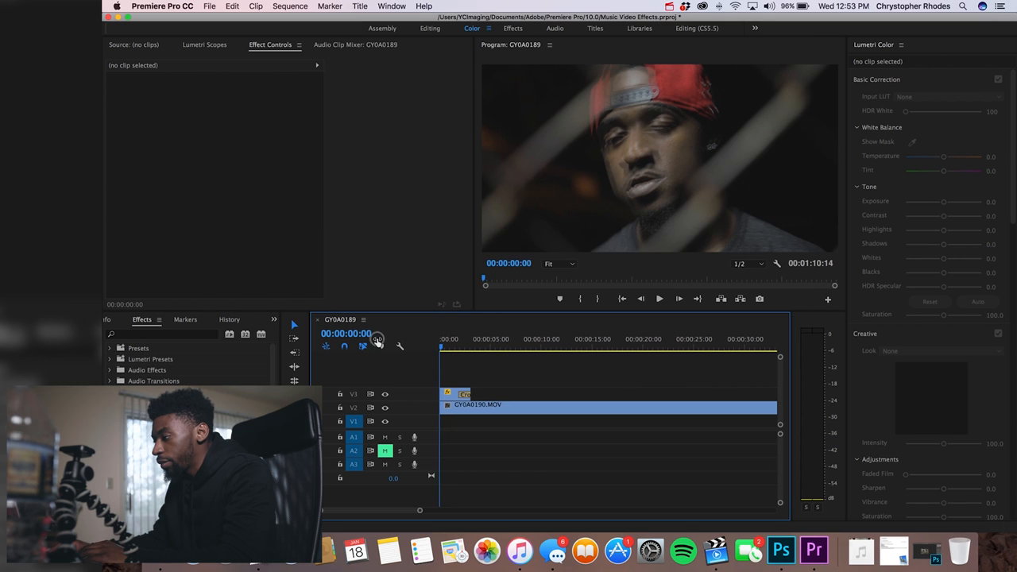
key("super+s")
key("space")
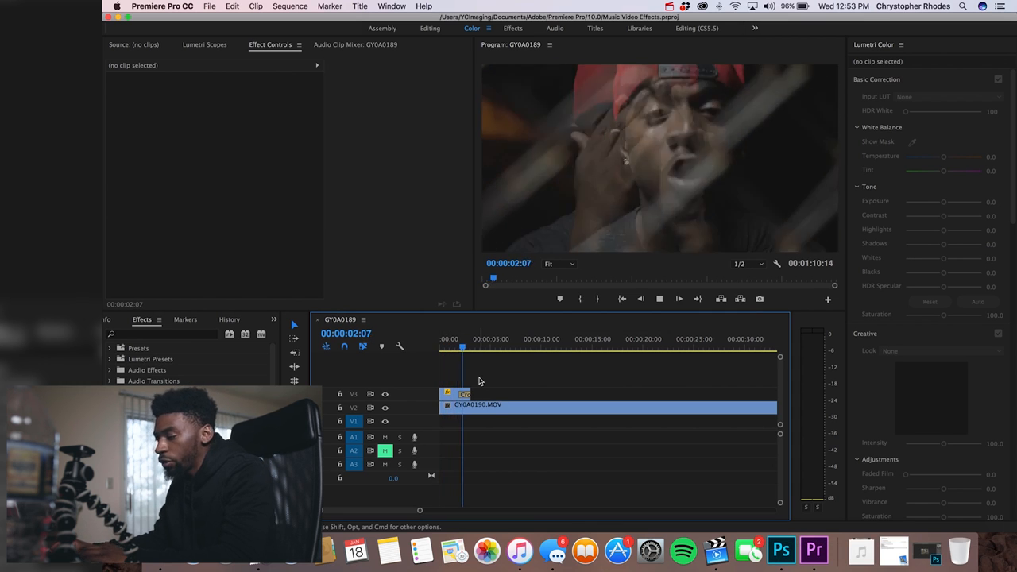
key("space")
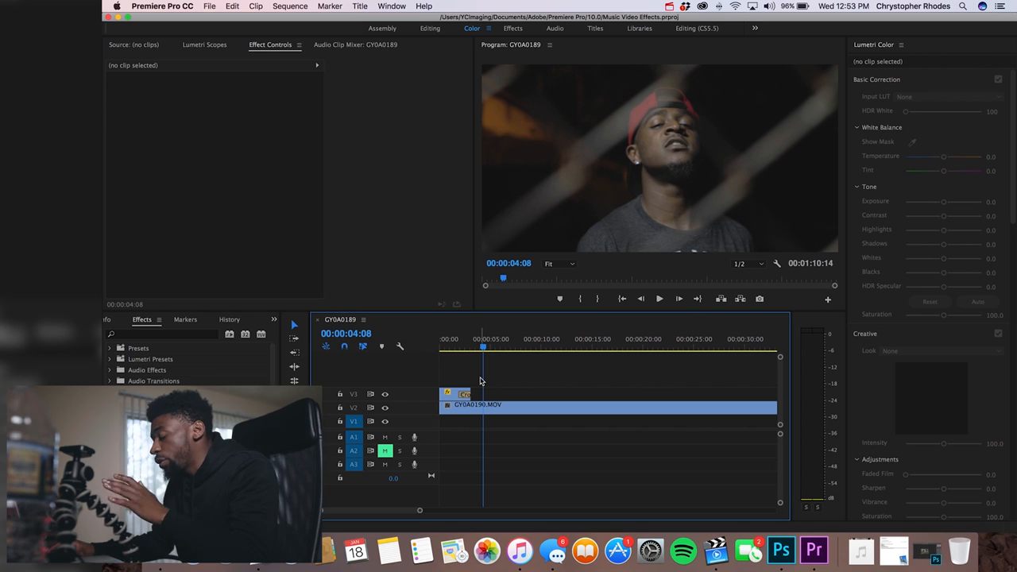
key("Home")
key("super+s")
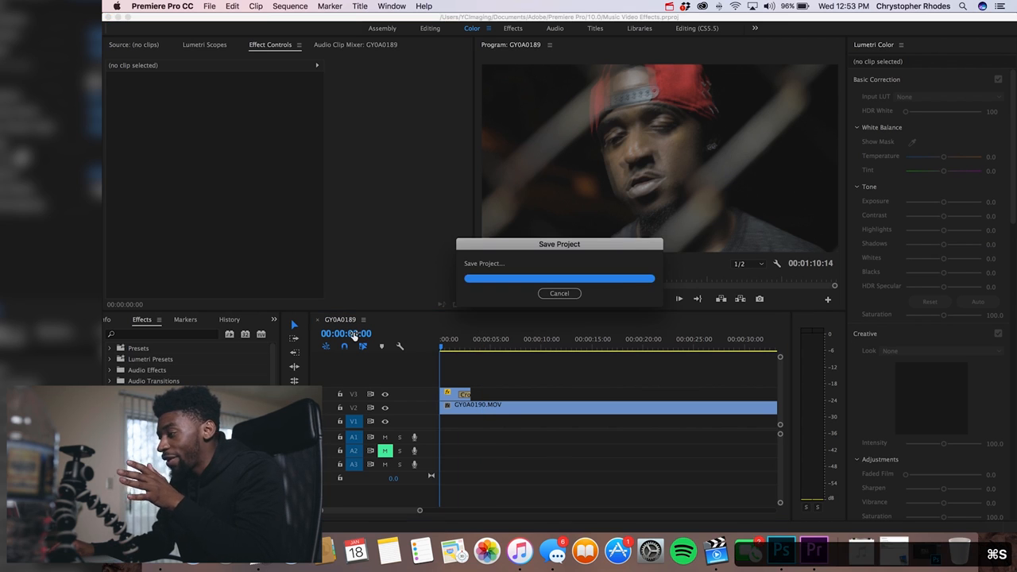
Set the blend mode of the upper clip to Screen
left_click(453, 402)
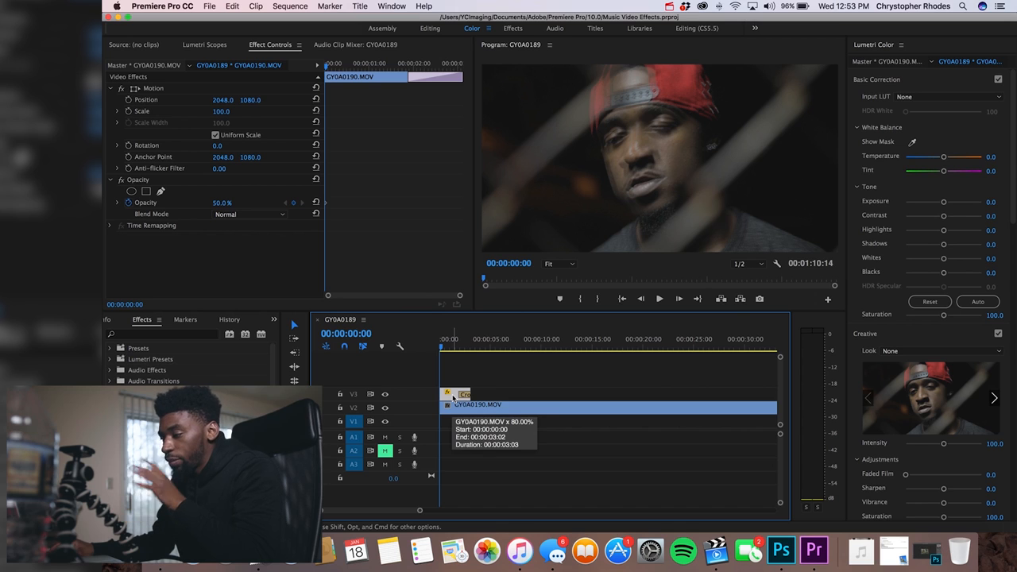
left_click(521, 384)
left_click(479, 406)
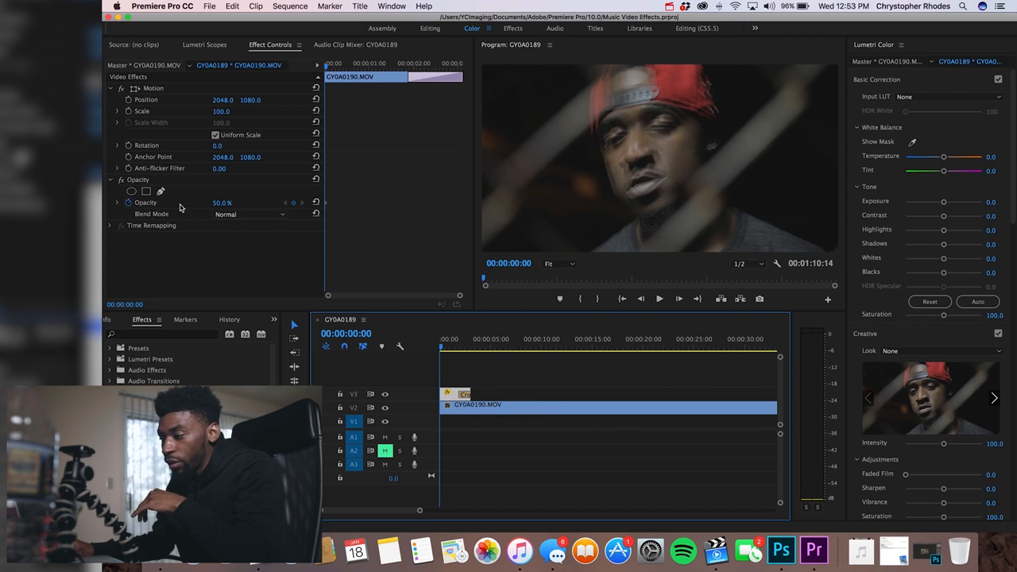
left_click(250, 215)
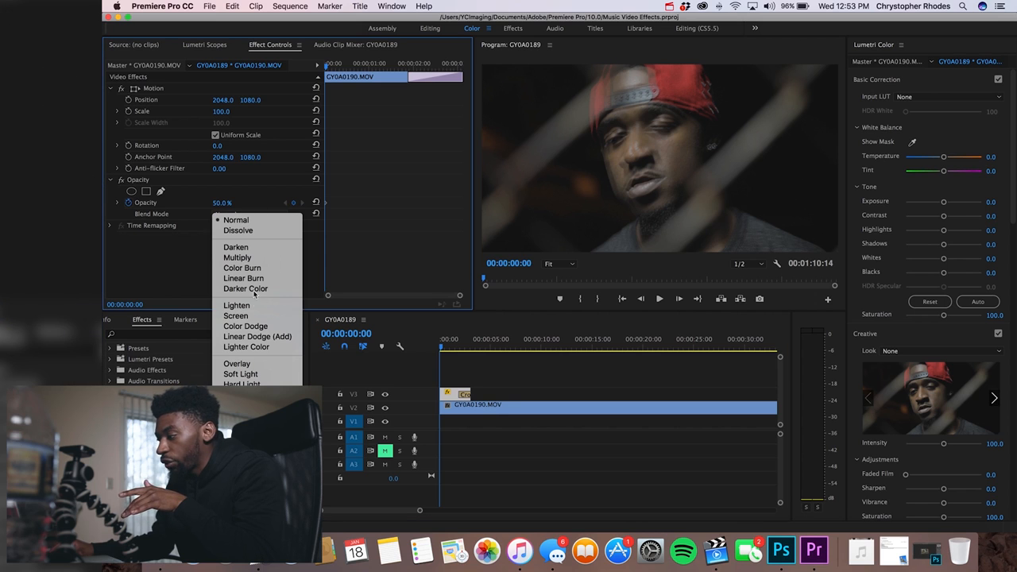
left_click(248, 317)
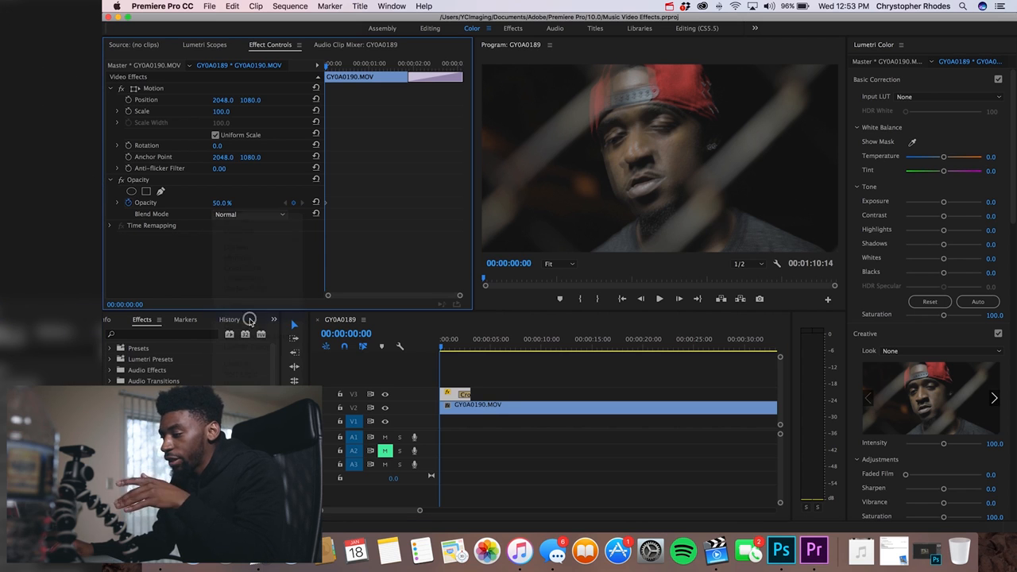
left_click(474, 366)
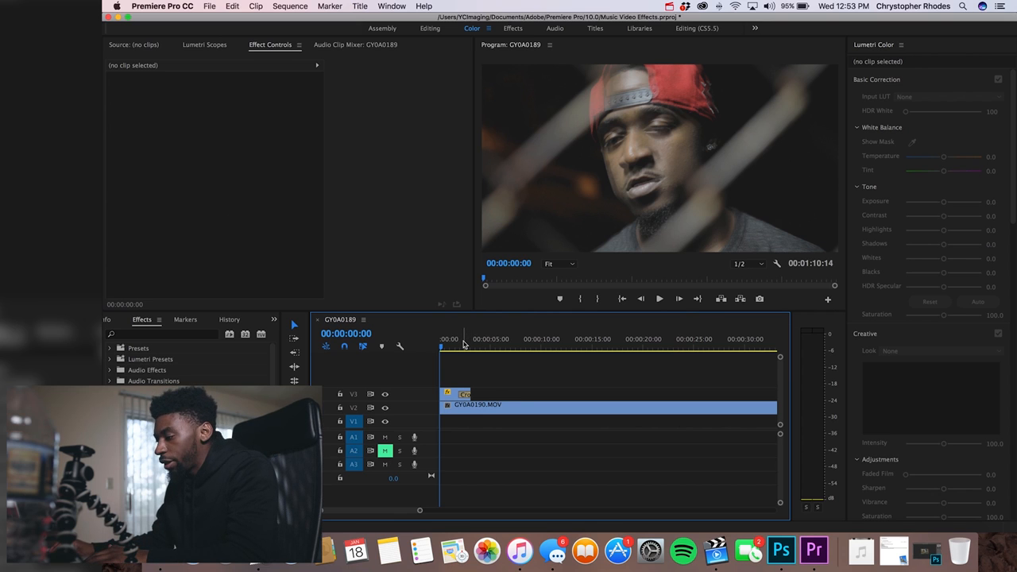
Save the project and preview the blended overlay, returning the playhead to the start
key("super+s")
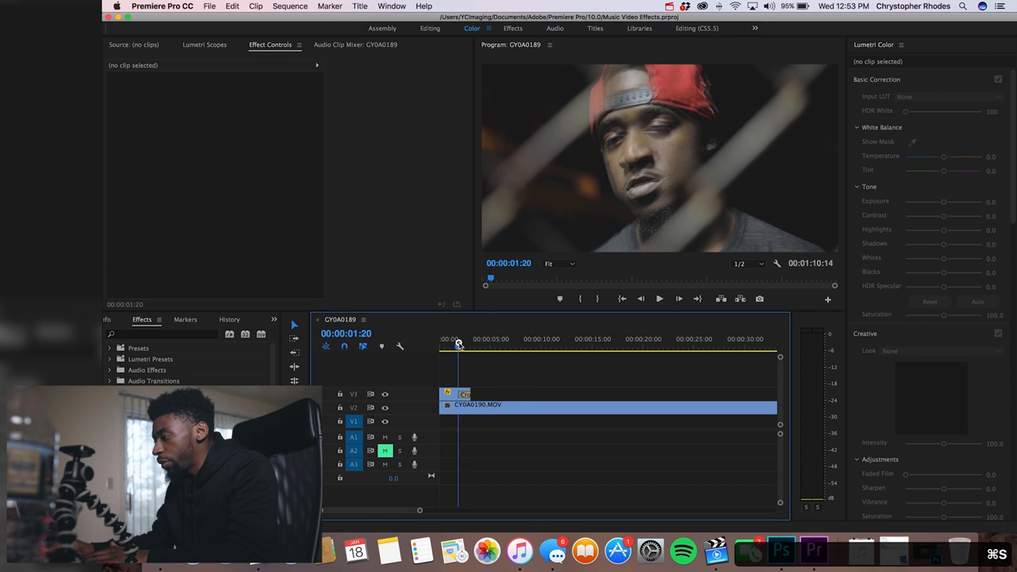
key("space")
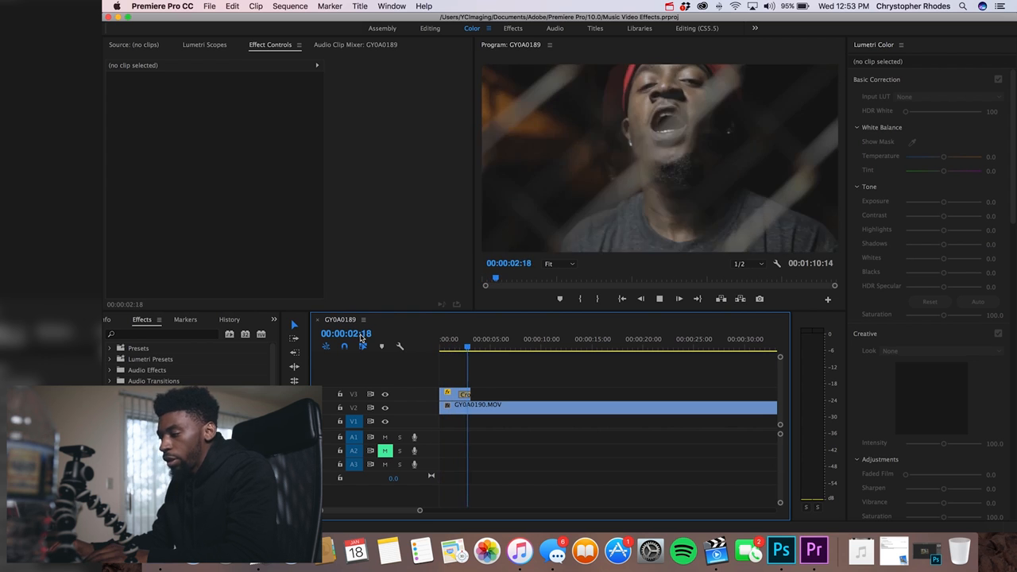
left_click(468, 343)
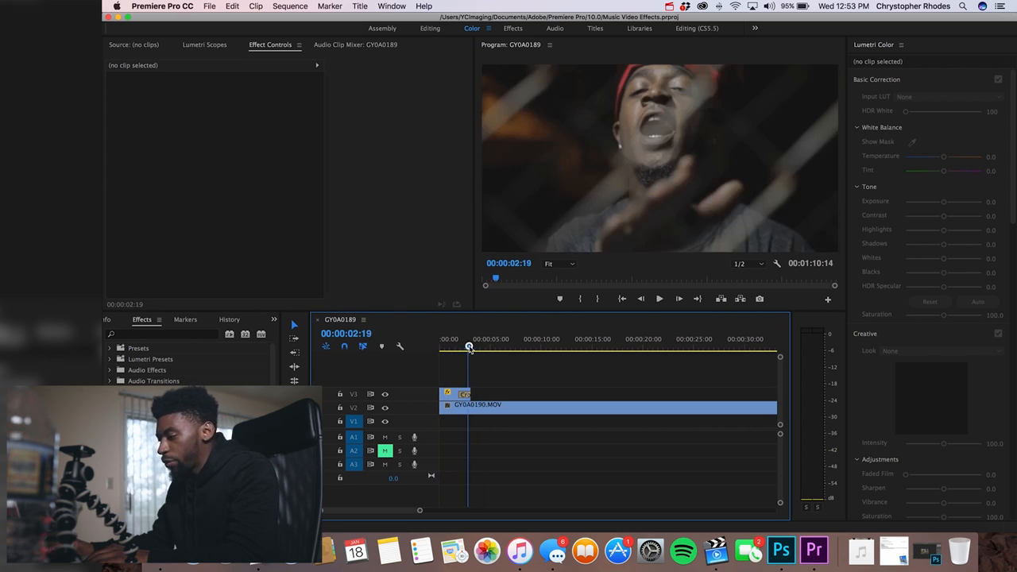
left_click_drag(468, 345, 363, 340)
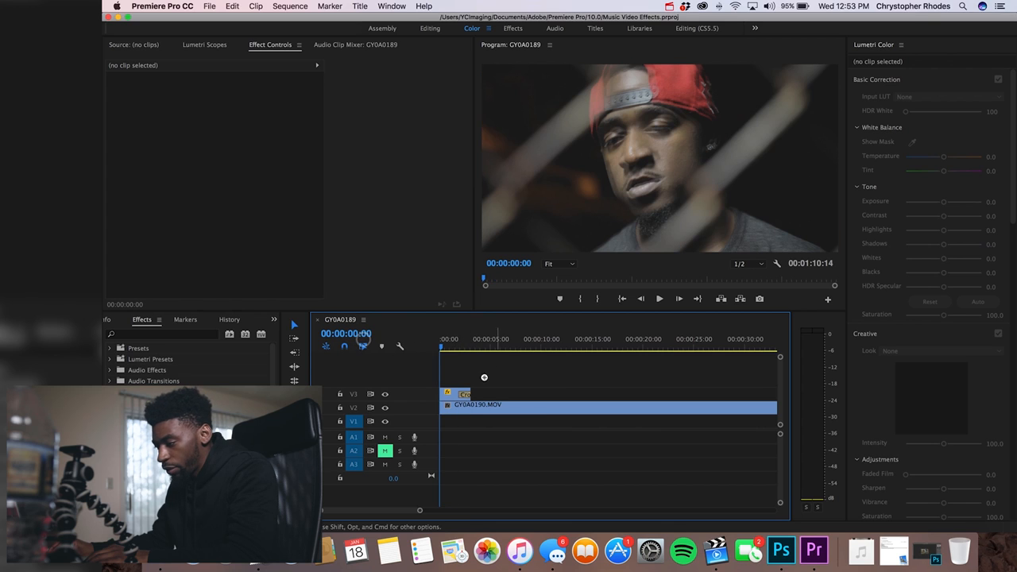
Shift both clips about 4.4 seconds later, extend the lower clip's start back to about 2.3 seconds, and preview
left_click_drag(483, 377, 420, 406)
key("super+z")
left_click_drag(494, 410, 397, 403)
left_click(462, 342)
key("space")
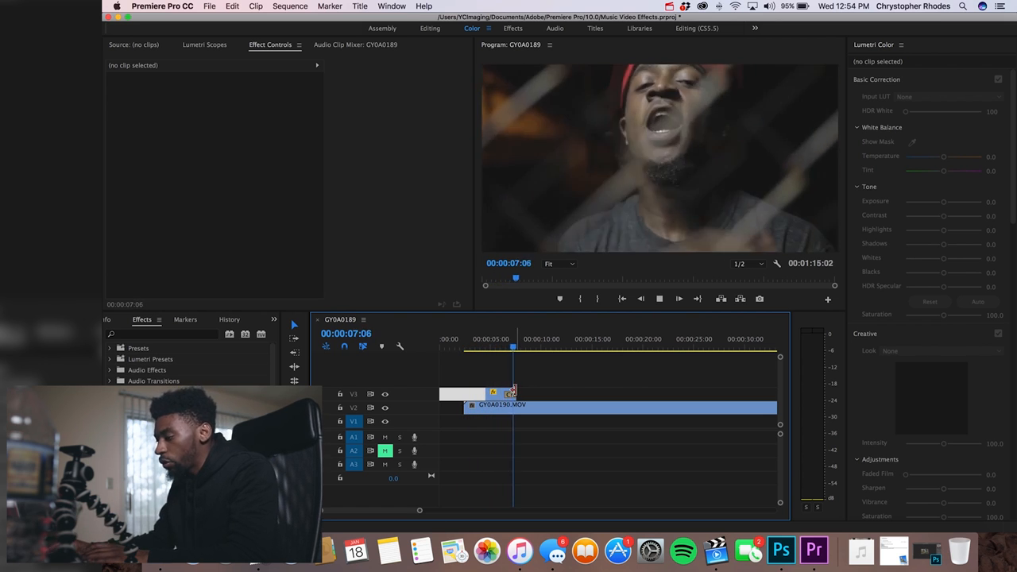
key("space")
Set the speed of the upper GY0A0190.MOV clip to 200%
left_click(501, 344)
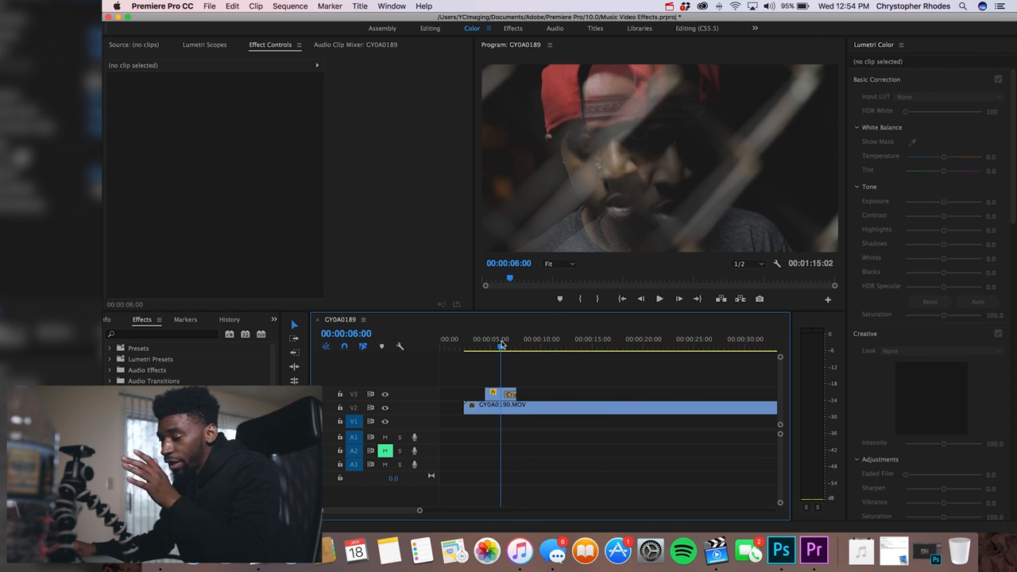
left_click(500, 397)
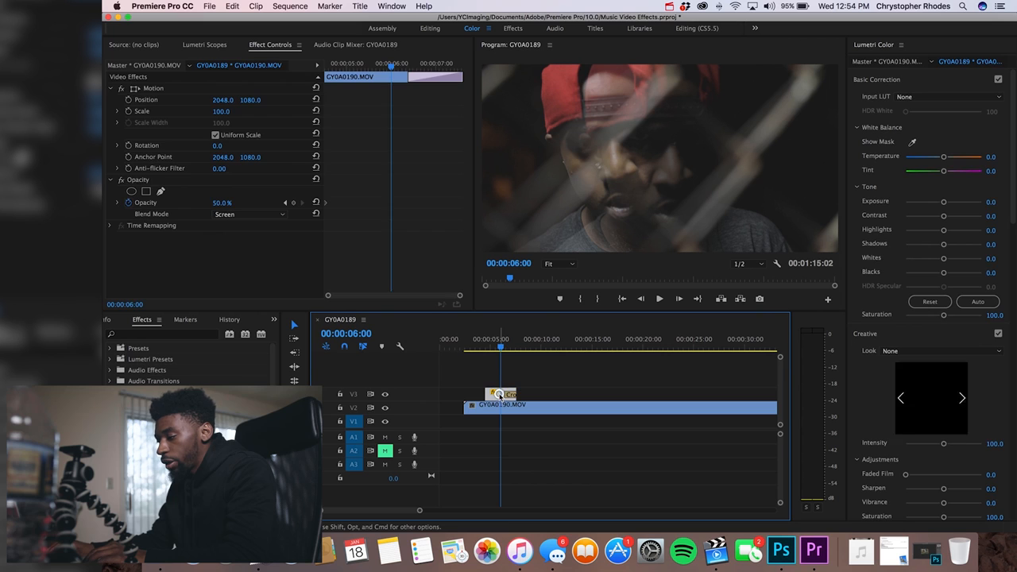
left_click_drag(500, 343, 485, 344)
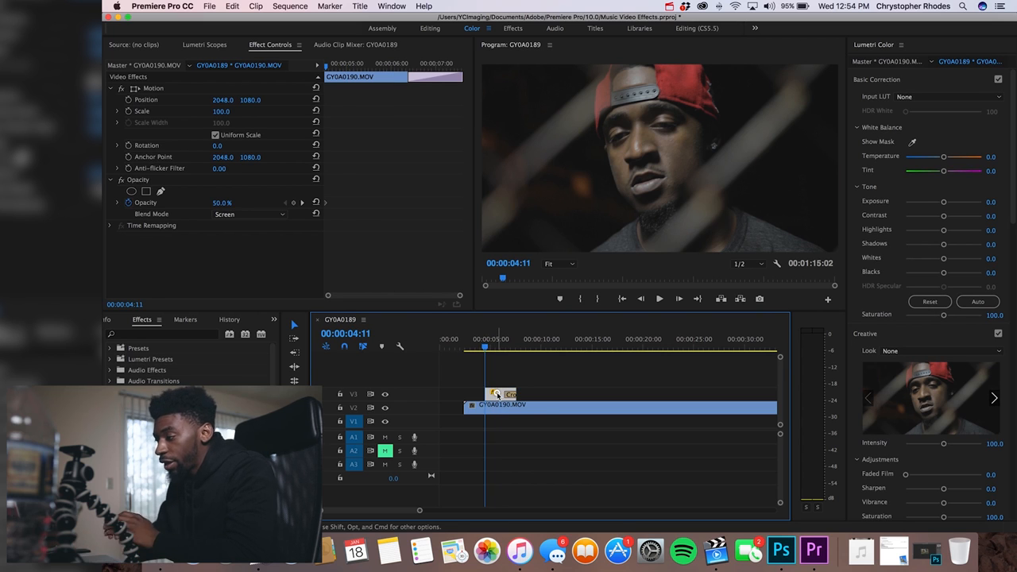
key("super+j")
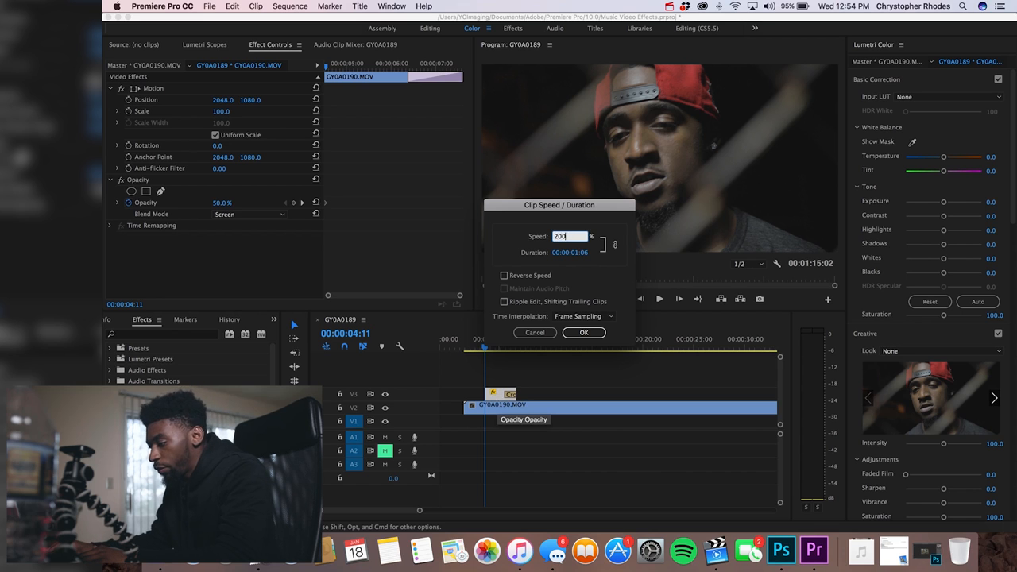
key("Return")
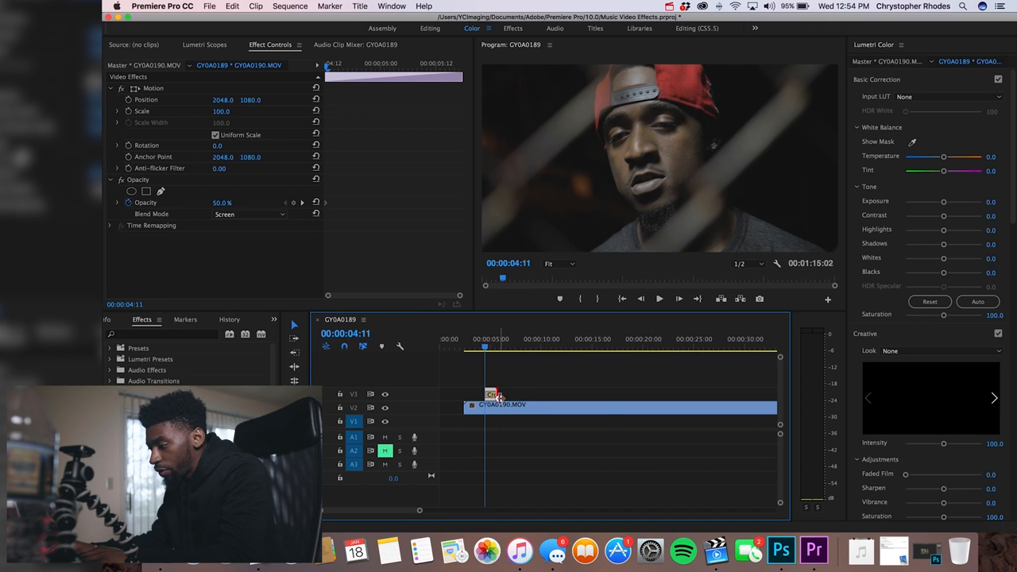
Extend the upper clip's end to about 7.8 seconds and preview the overlay from just before it starts
left_click_drag(498, 396, 518, 396)
left_click(481, 343)
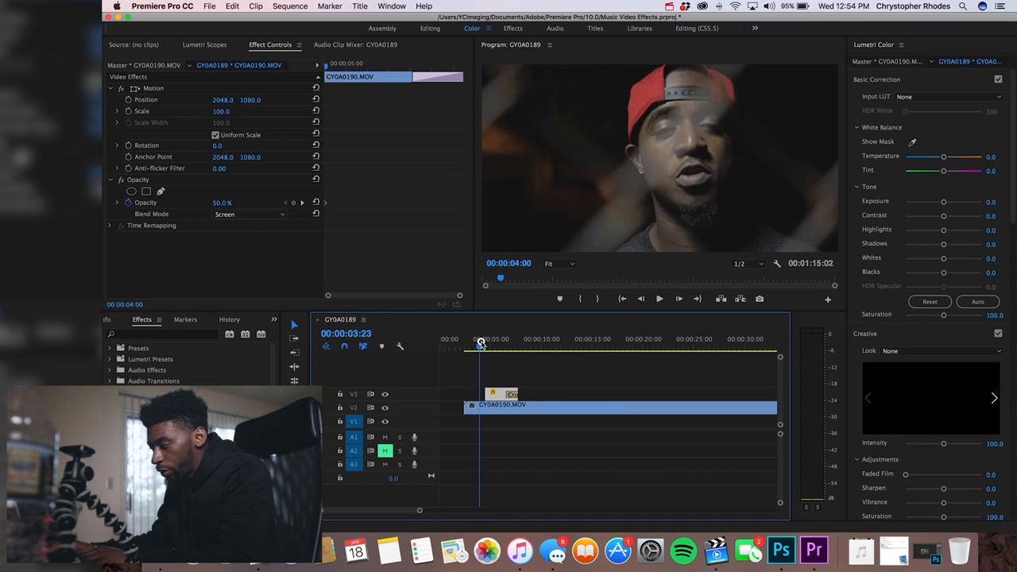
left_click_drag(463, 344, 479, 343)
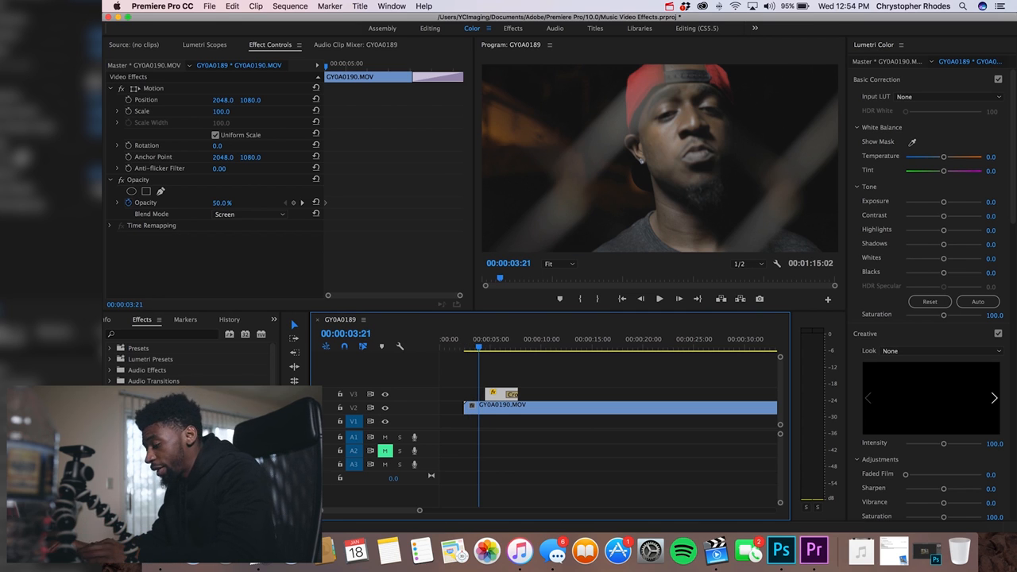
left_click(474, 342)
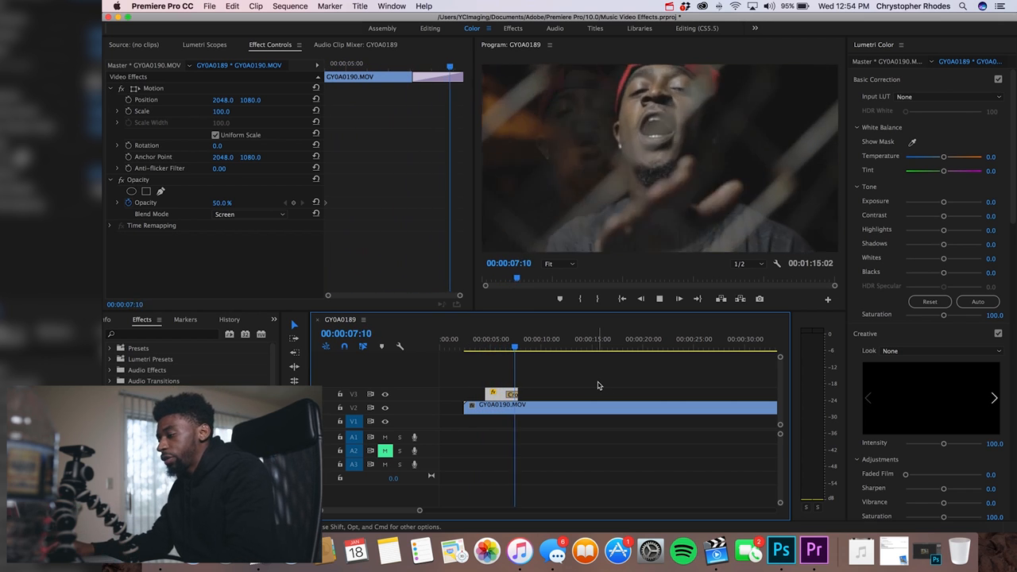
left_click(481, 346)
key("space")
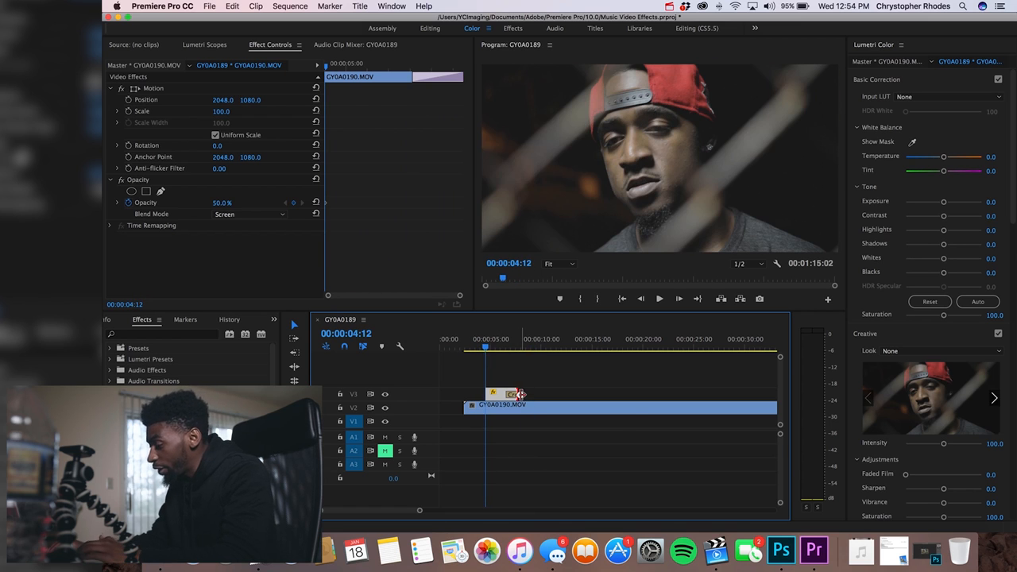
Shorten the upper clip to end at about 6.6 seconds and set its speed to 300%
left_click_drag(518, 394, 507, 395)
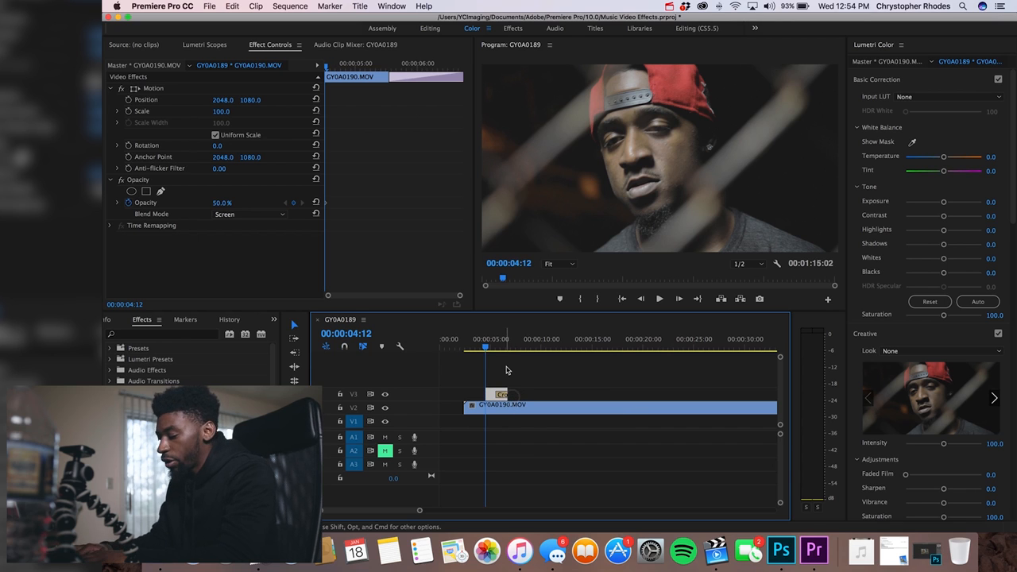
key("super+j")
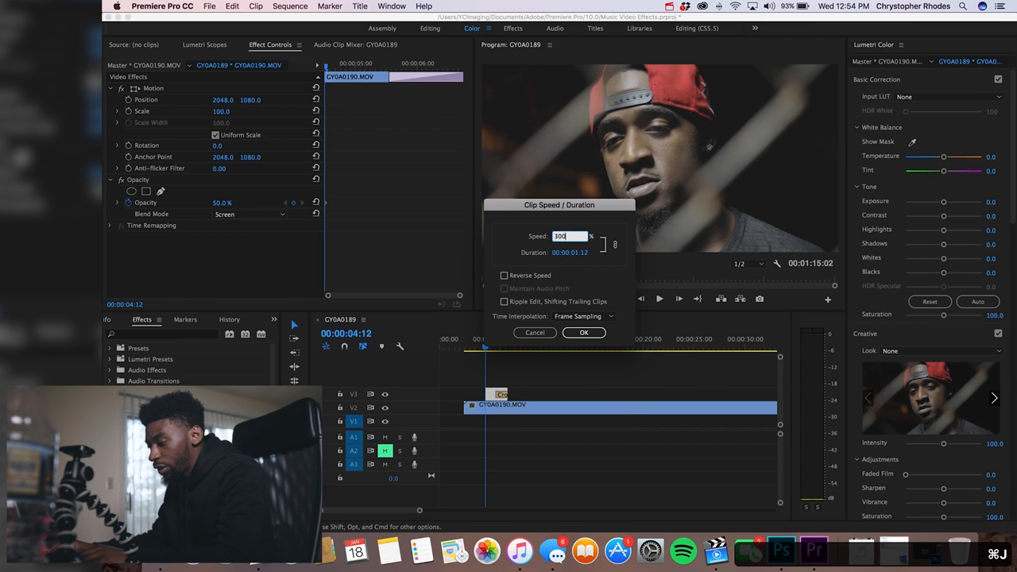
type("300")
key("Return")
Replay the section around the overlay's start to review the 300% speed
key("space")
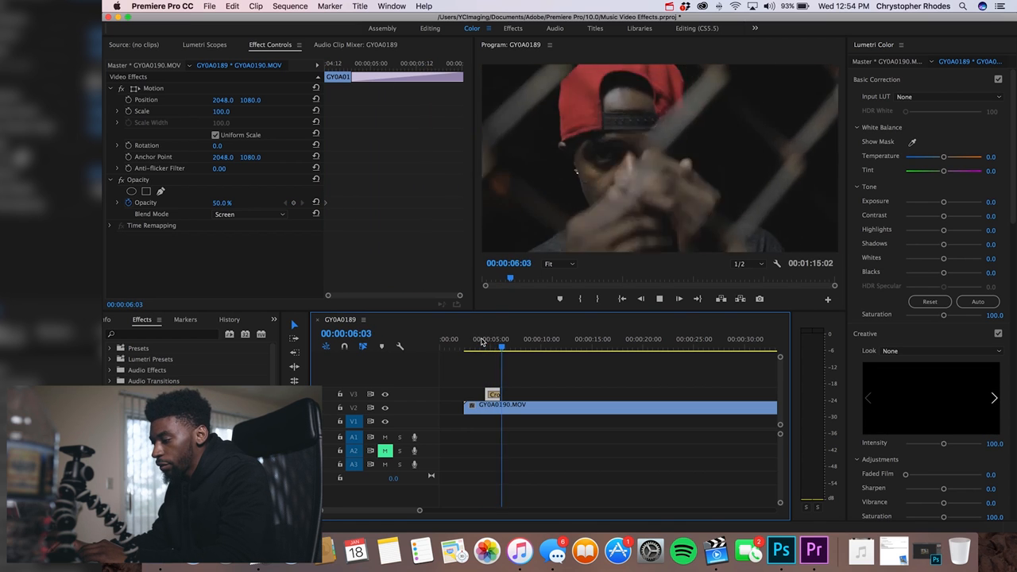
key("space")
left_click(484, 340)
key("space")
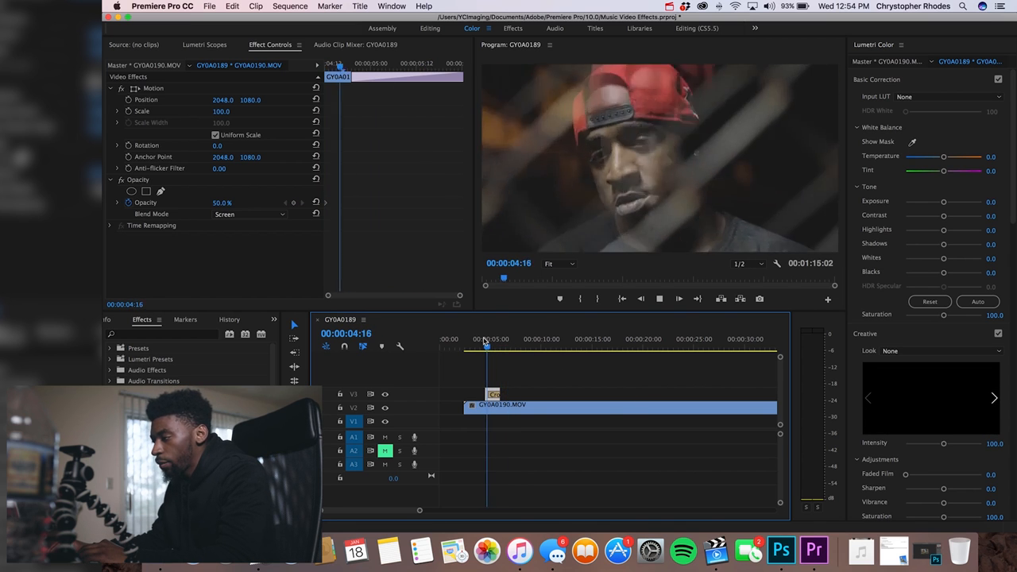
key("space")
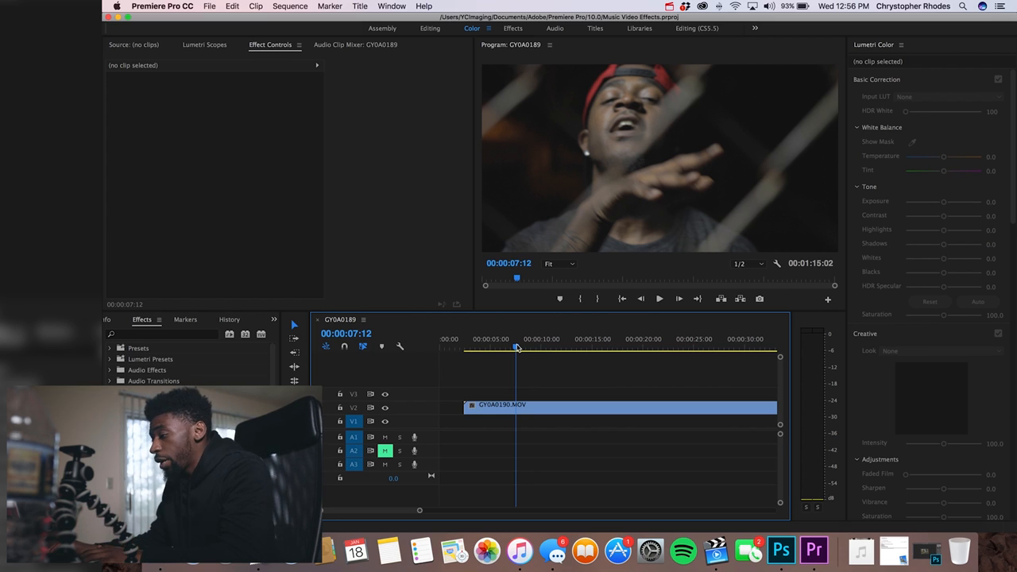
Split the GY0A0190.MOV clip at 00:00:10:03 and duplicate its second part onto track V3 directly above
left_click_drag(517, 347, 533, 345)
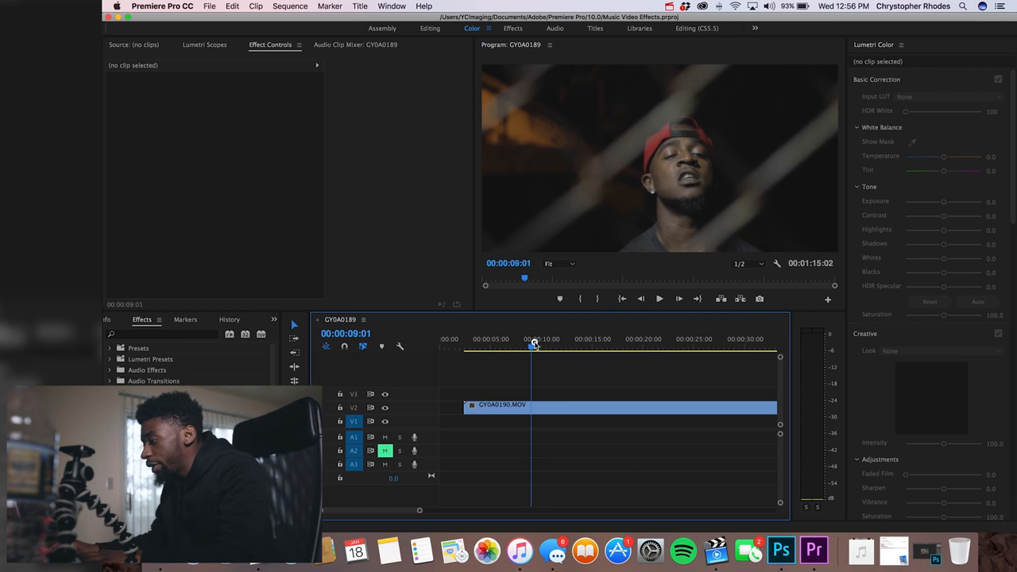
left_click_drag(534, 344, 544, 345)
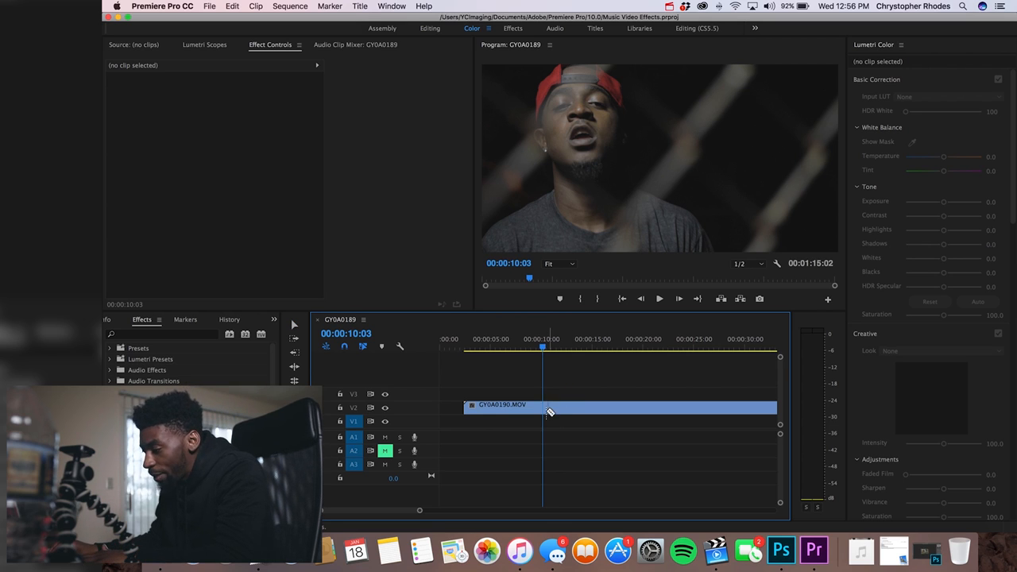
left_click(545, 408)
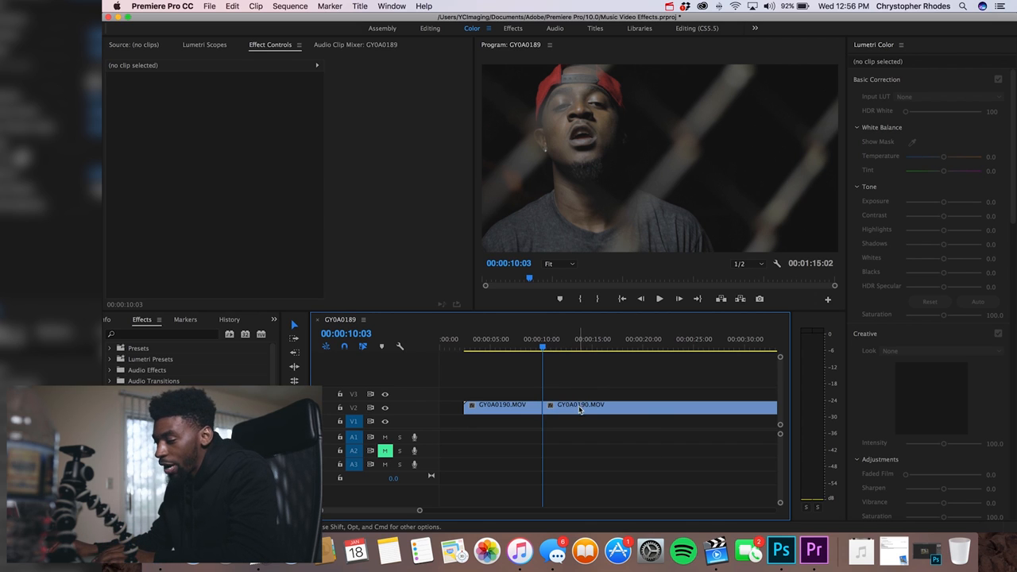
left_click_drag(580, 406, 579, 391)
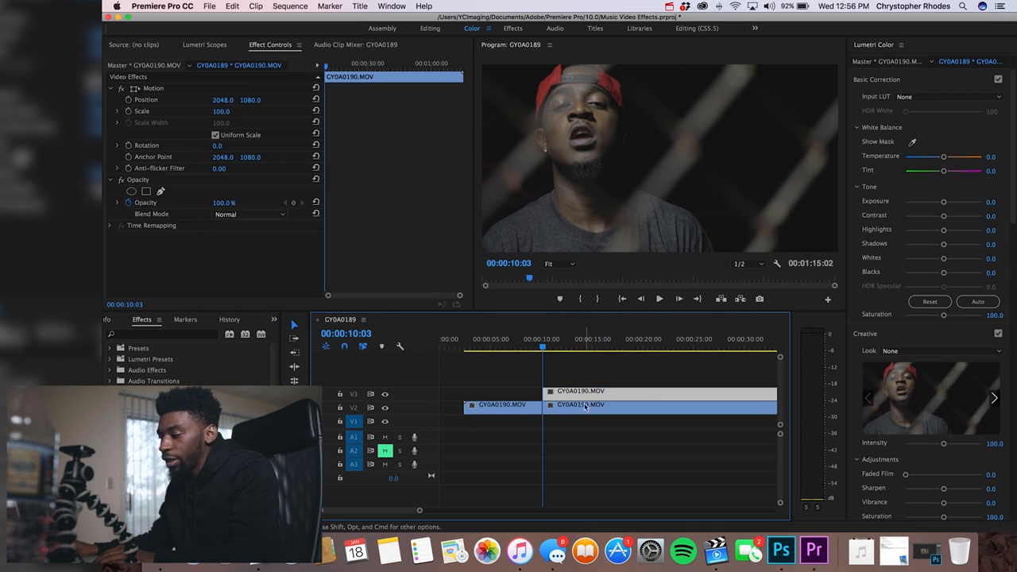
left_click(577, 371)
left_click(579, 395)
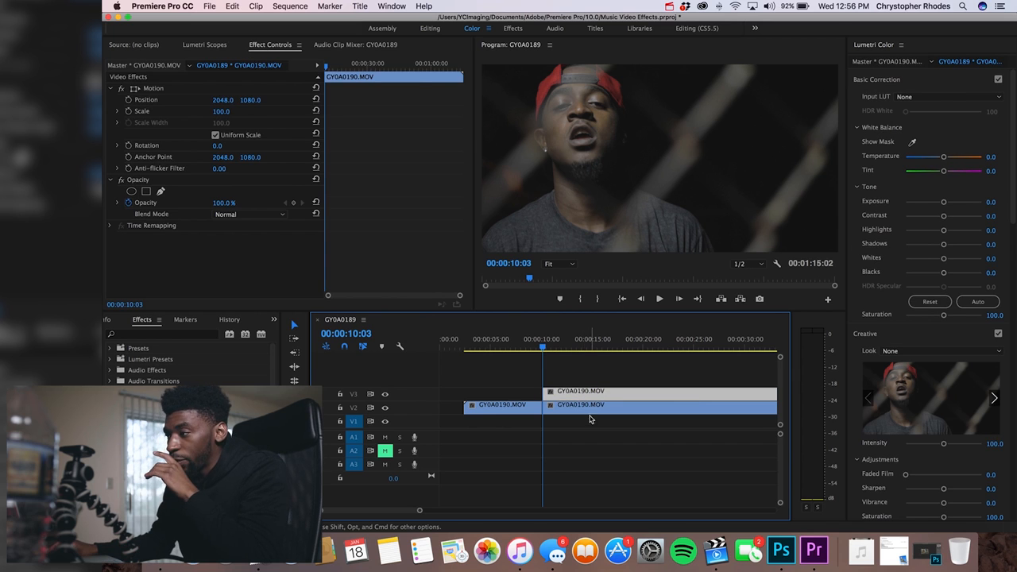
Add a frame hold to the V3 copy at 00:00:10:03 and play across its start to check the freeze
left_click(255, 6)
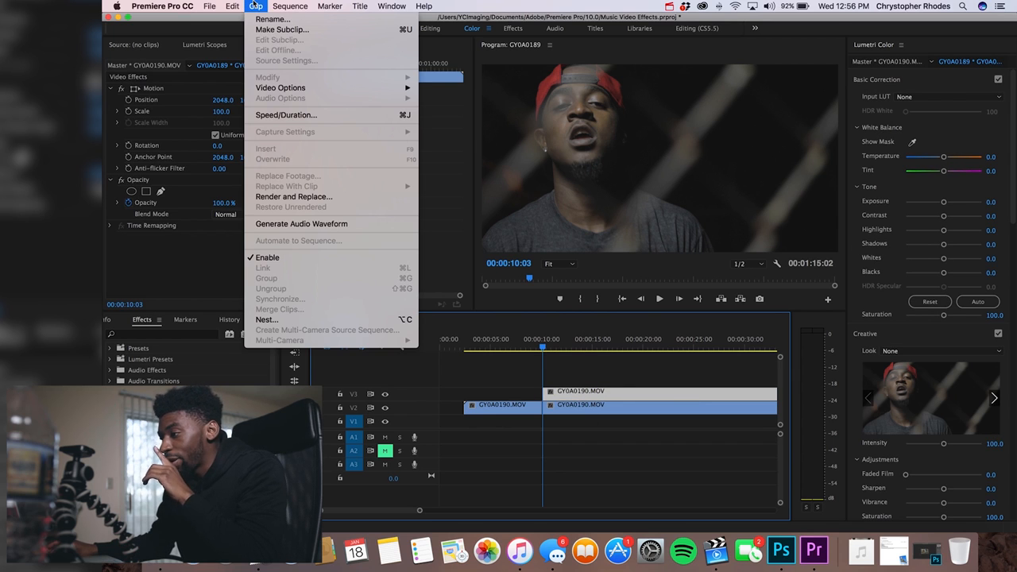
mouse_move(314, 89)
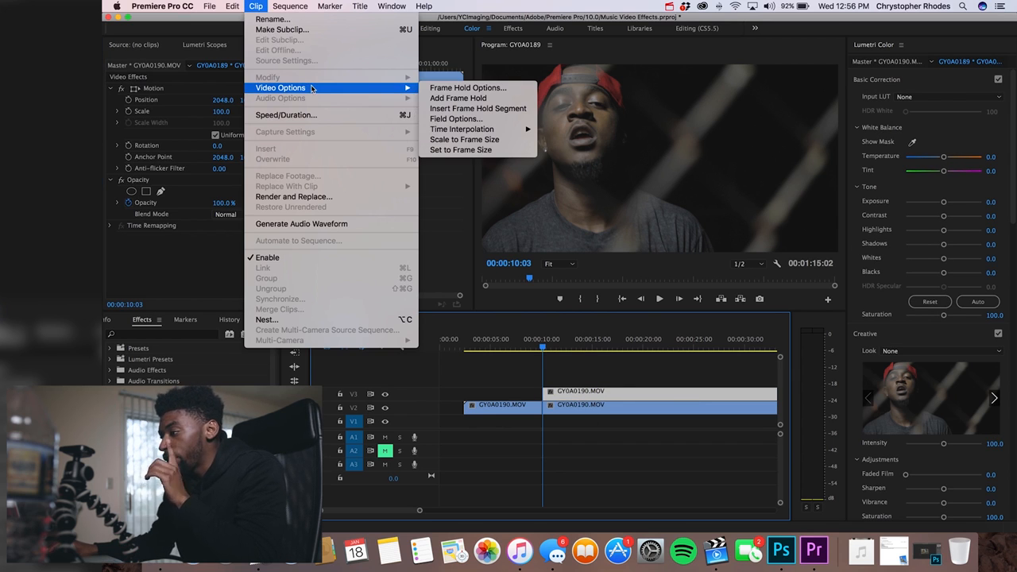
left_click(461, 98)
left_click(576, 370)
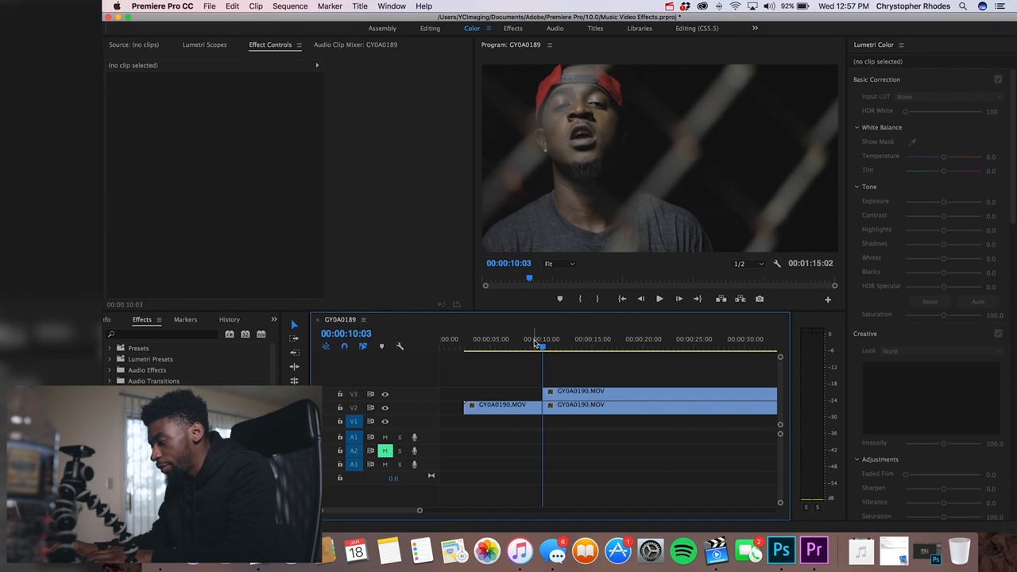
left_click(534, 343)
key("space")
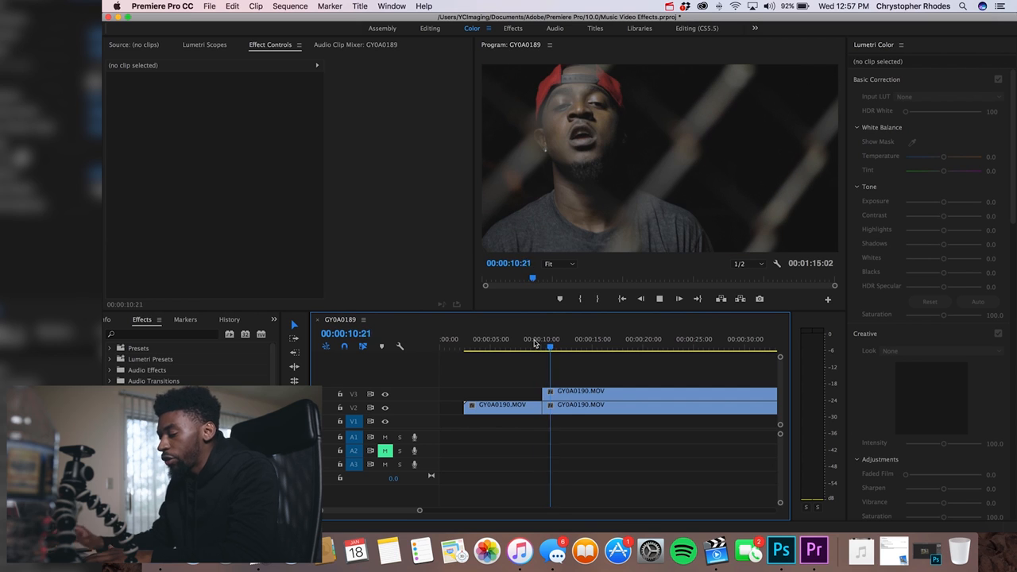
left_click(596, 376)
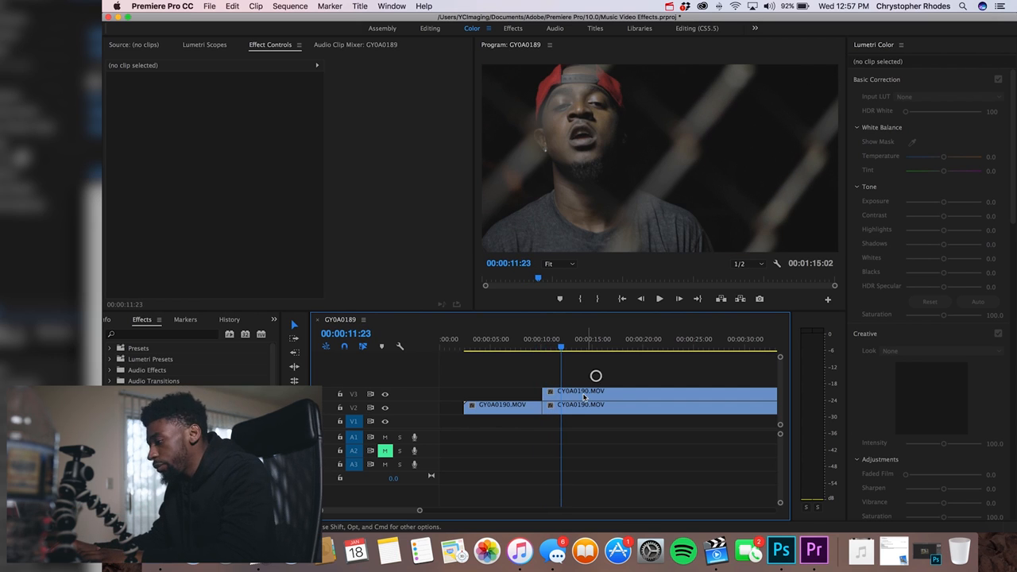
Set the blend mode of the frozen V3 clip to Screen
left_click(579, 390)
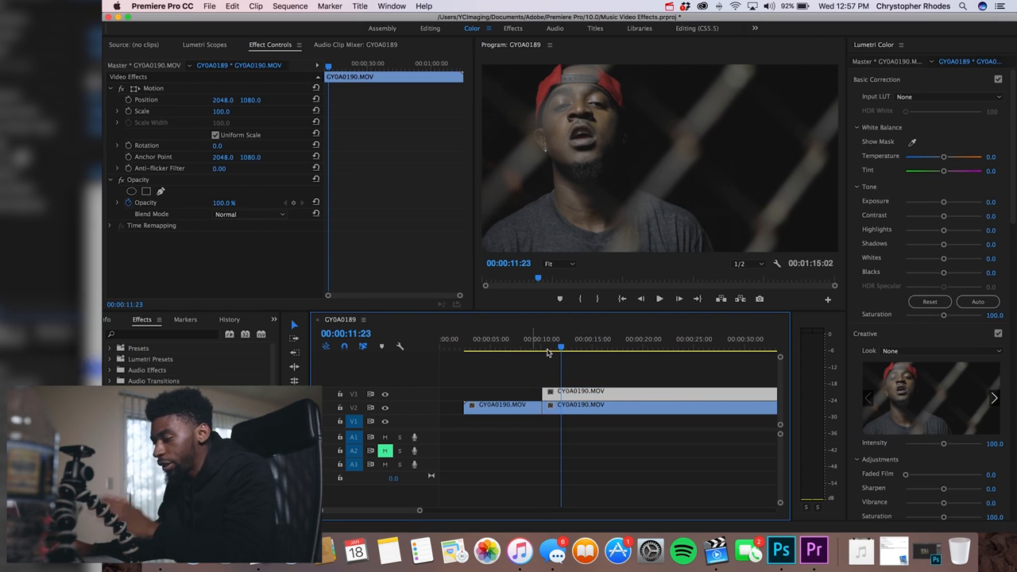
left_click(256, 213)
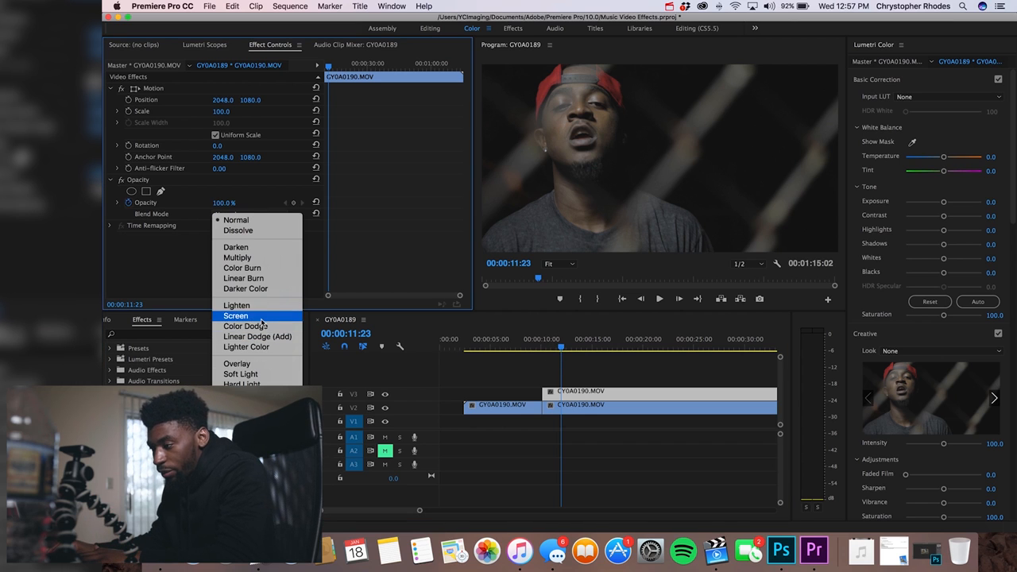
left_click(236, 316)
Cut the frozen V3 clip at about 13.7 seconds and delete the remainder after the cut
left_click_drag(536, 343, 530, 343)
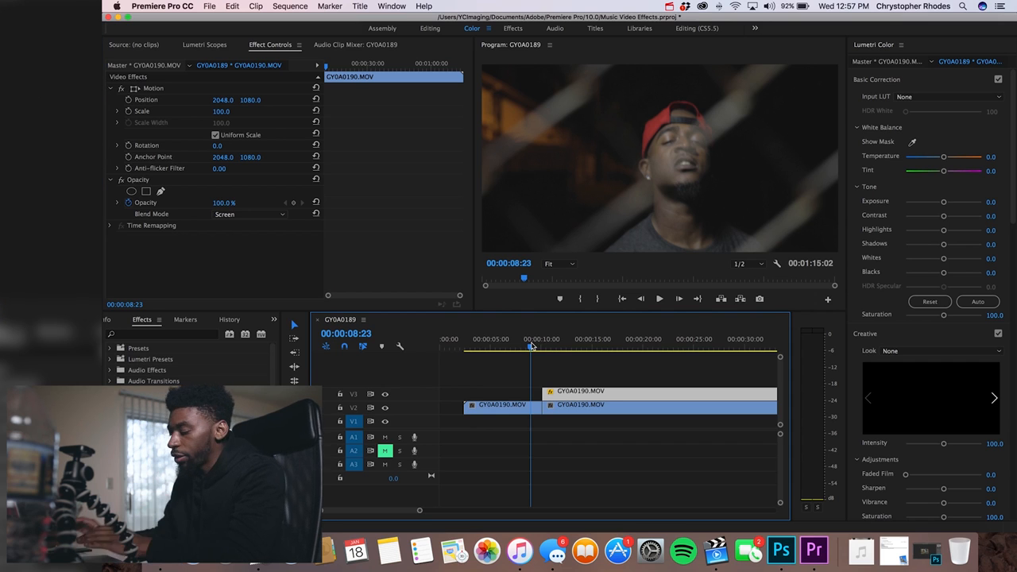
key("c")
left_click(580, 392)
key("v")
left_click(596, 395)
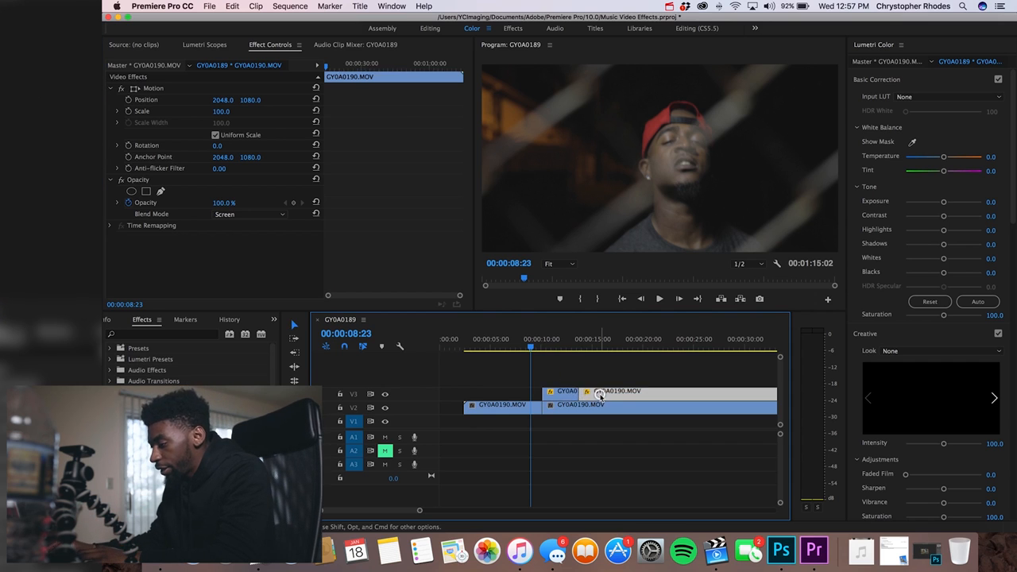
key("Delete")
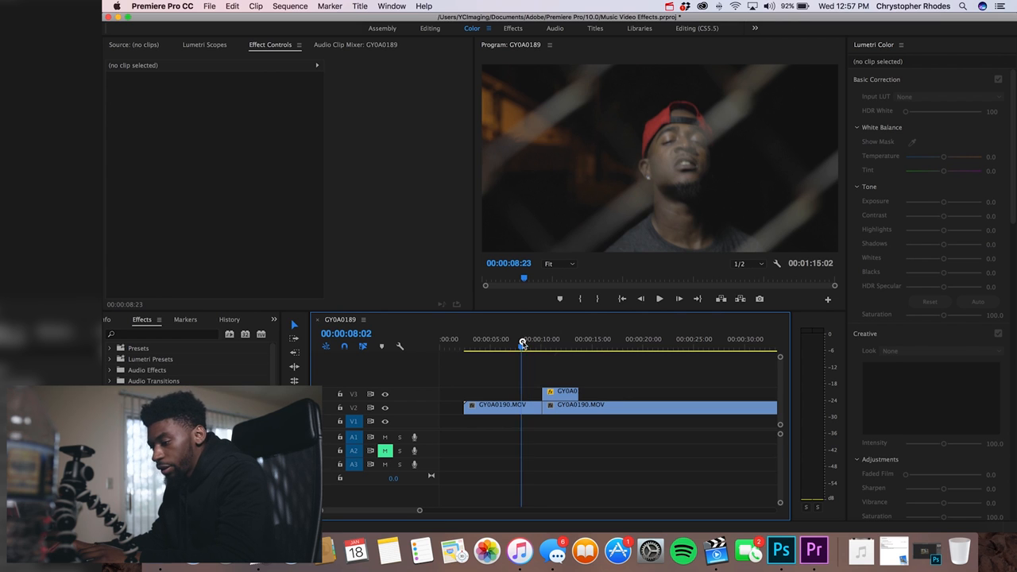
Preview the frozen overlay, trim its end to about 00:00:11:12, and add a Cross Dissolve at that end
key("space")
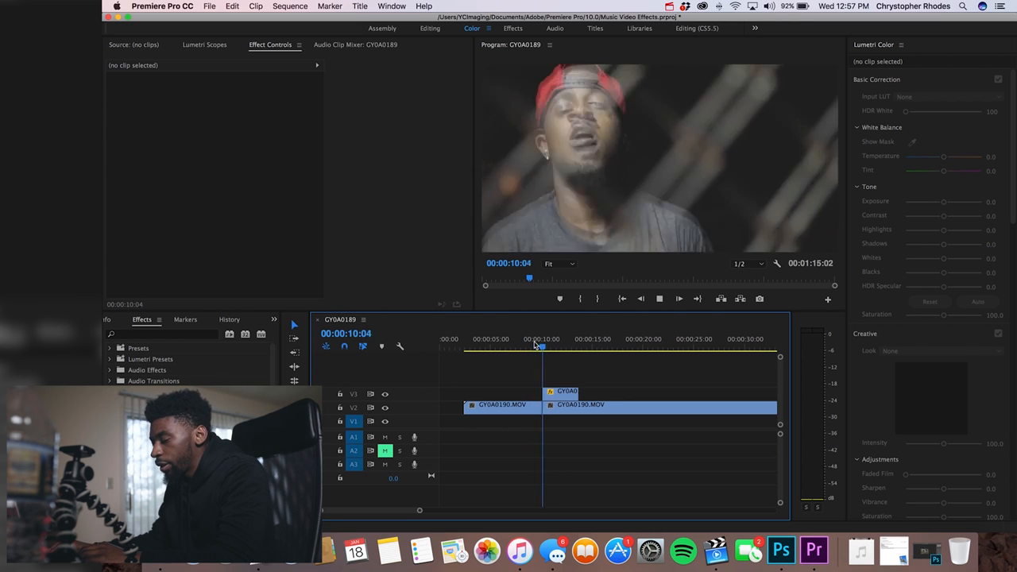
left_click_drag(578, 393, 560, 395)
key("shift+7")
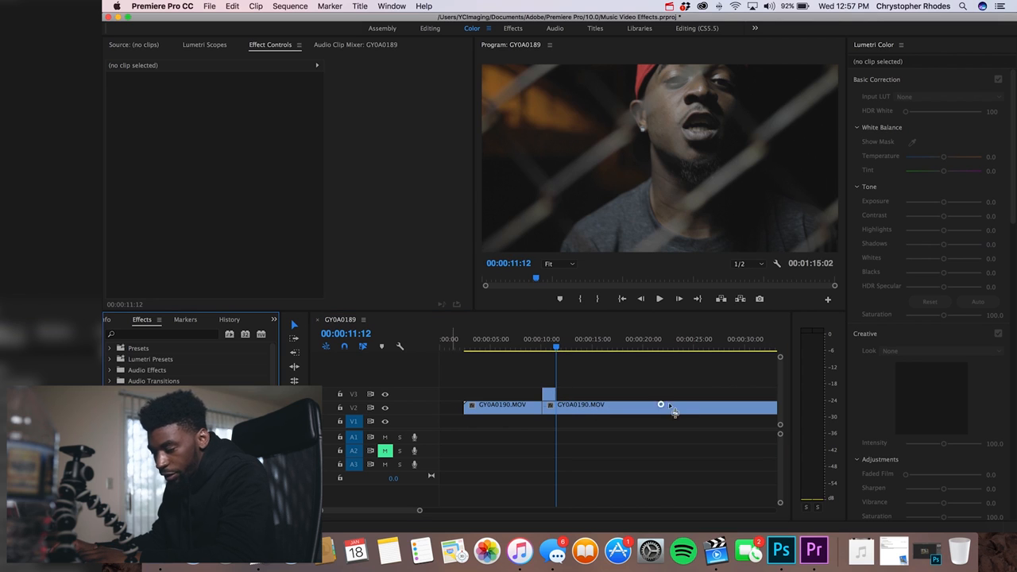
Play the sequence from just before the frozen overlay to review its fade-out
left_click(538, 345)
key("space")
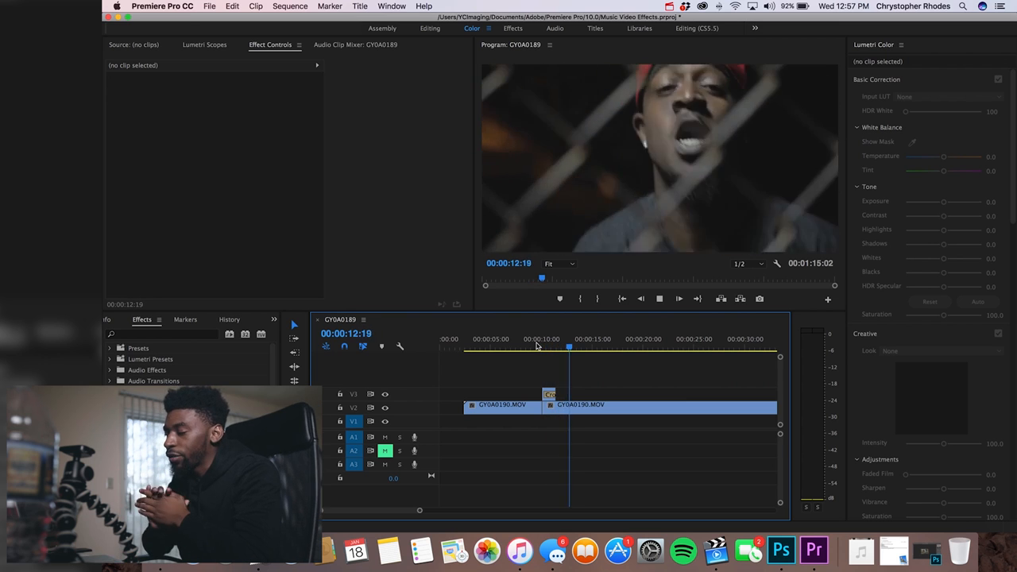
key("space")
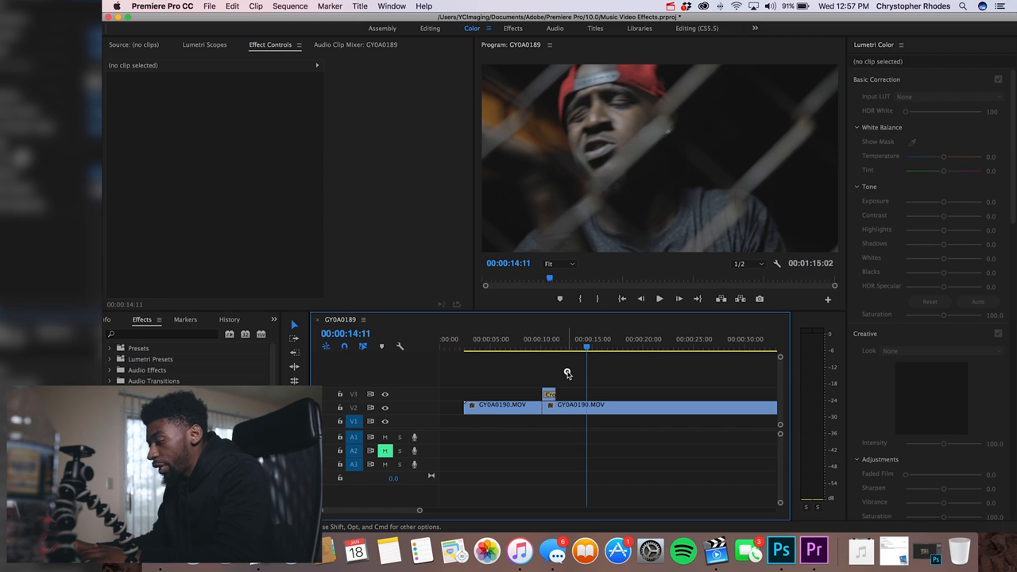
Set the blend mode of the frozen V3 clip to Normal and move the playhead to its start at about 00:00:10:02
left_click_drag(543, 393, 545, 393)
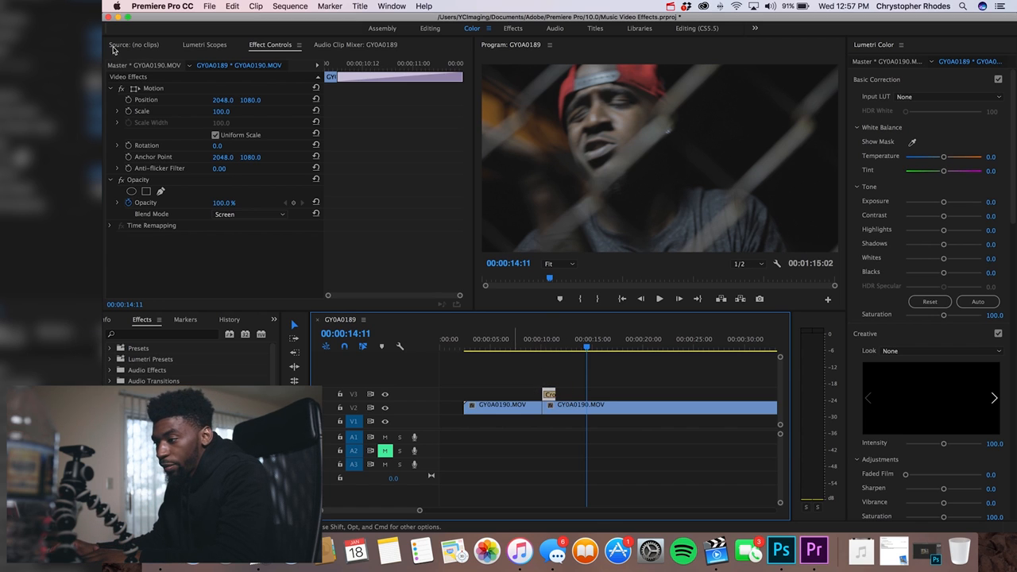
left_click(235, 216)
left_click(242, 220)
left_click(542, 341)
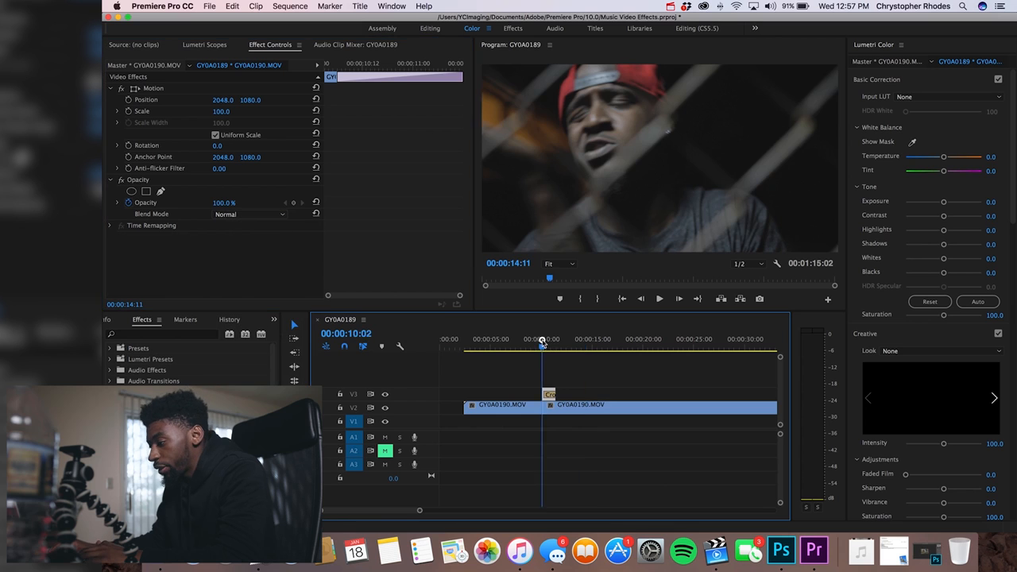
Play through the frozen overlay with Normal blending, clear it from V3, and save the project
key("space")
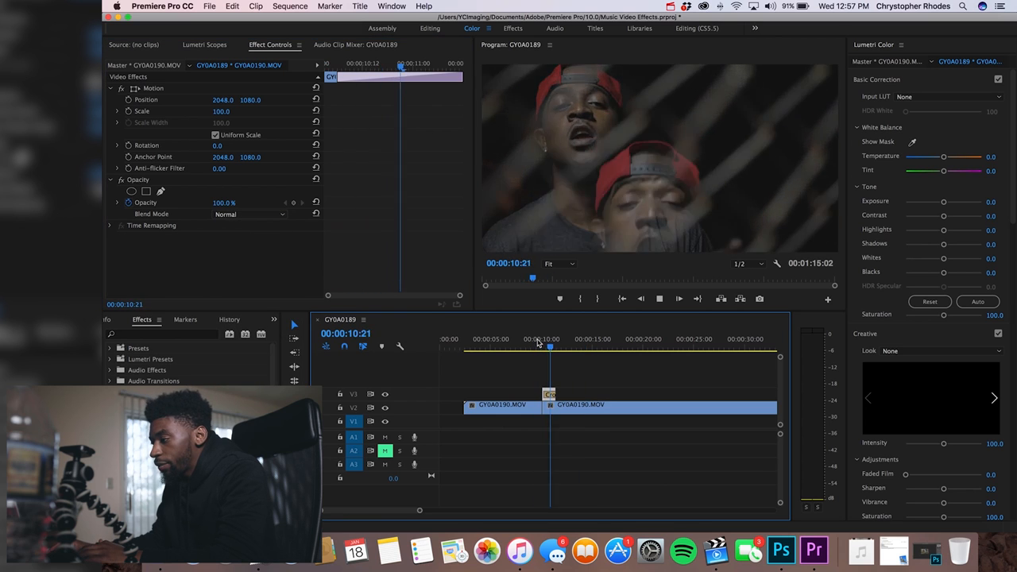
key("space")
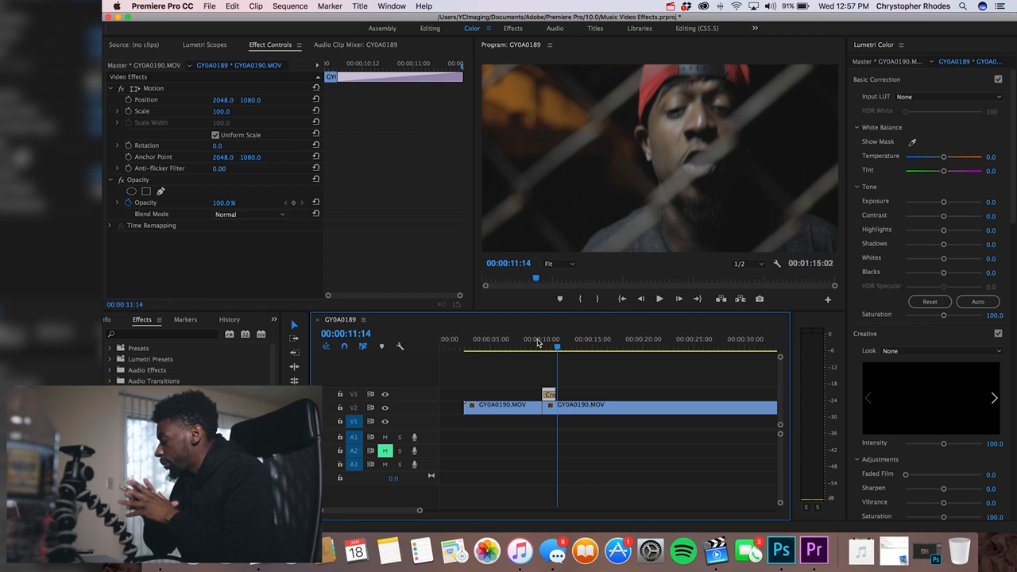
left_click(538, 343)
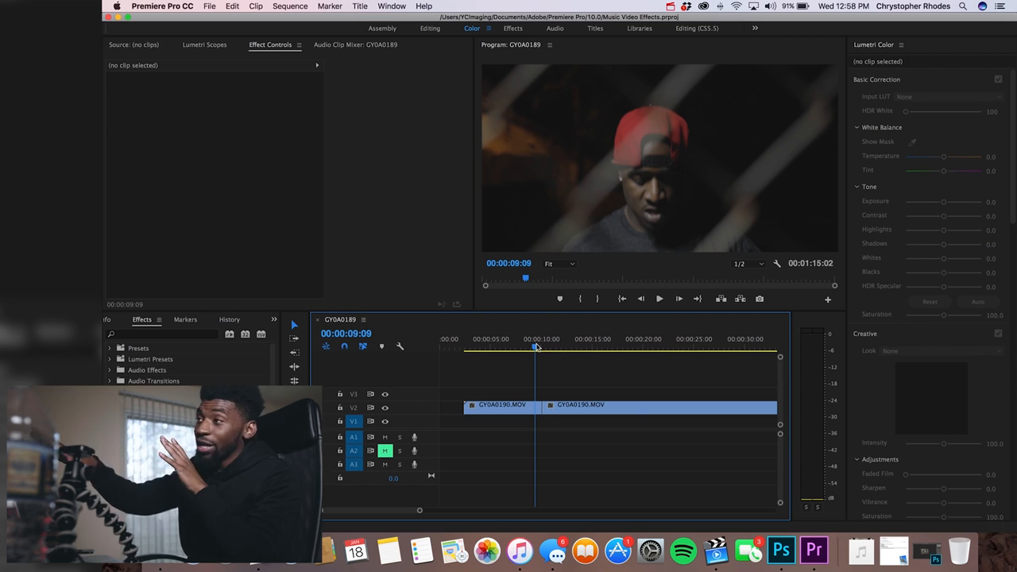
key("super+s")
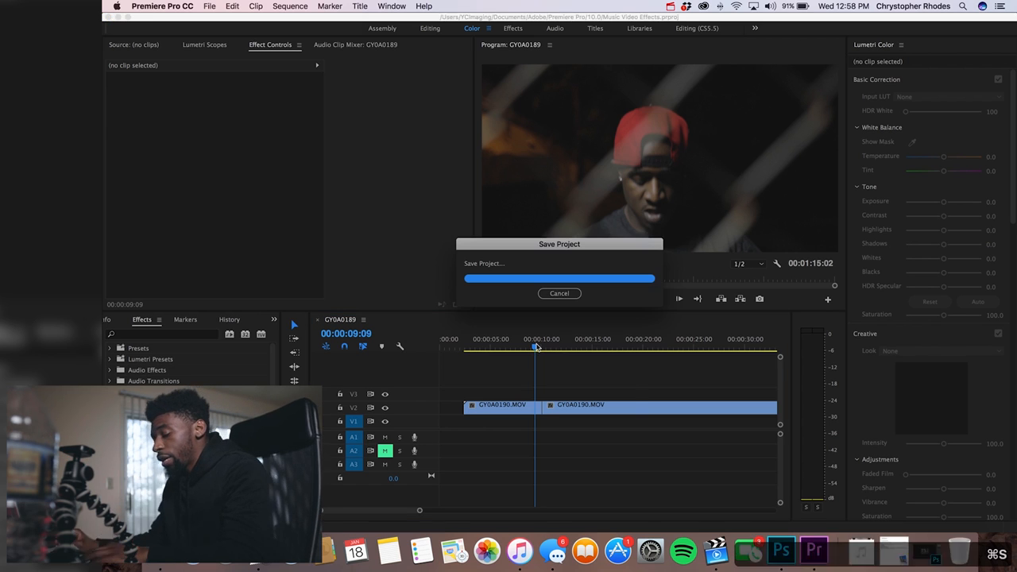
Duplicate the second V2 clip onto V3, directly above the original and aligned with its start
left_click_drag(527, 347, 554, 345)
left_click(572, 411)
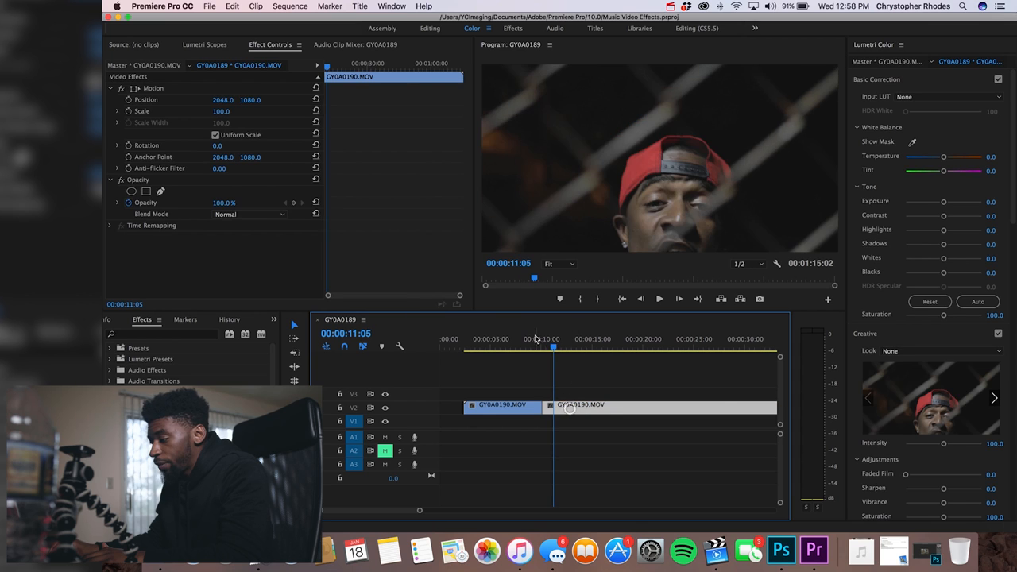
left_click(543, 343)
left_click(513, 341)
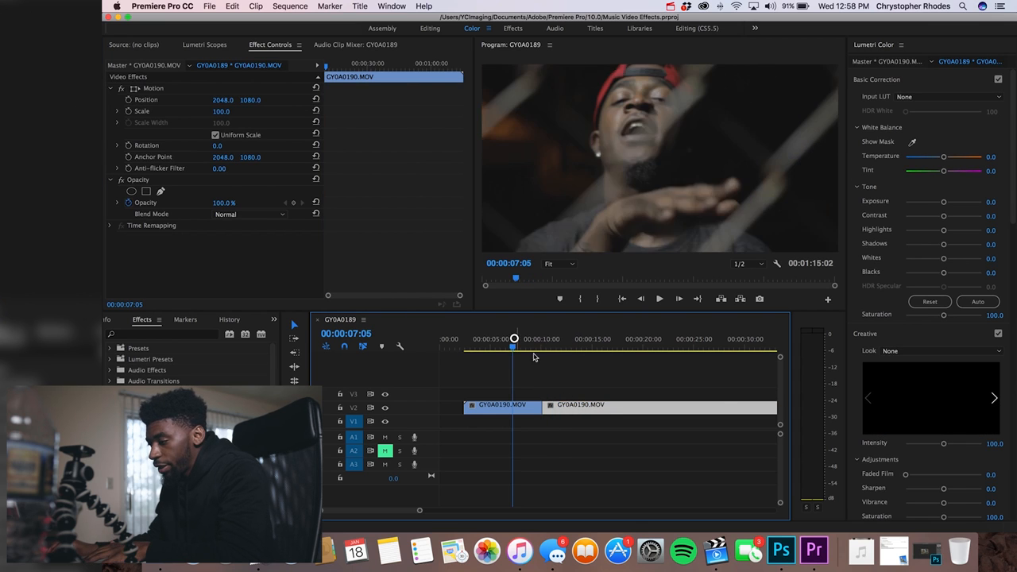
left_click_drag(558, 407, 559, 396)
left_click(564, 379)
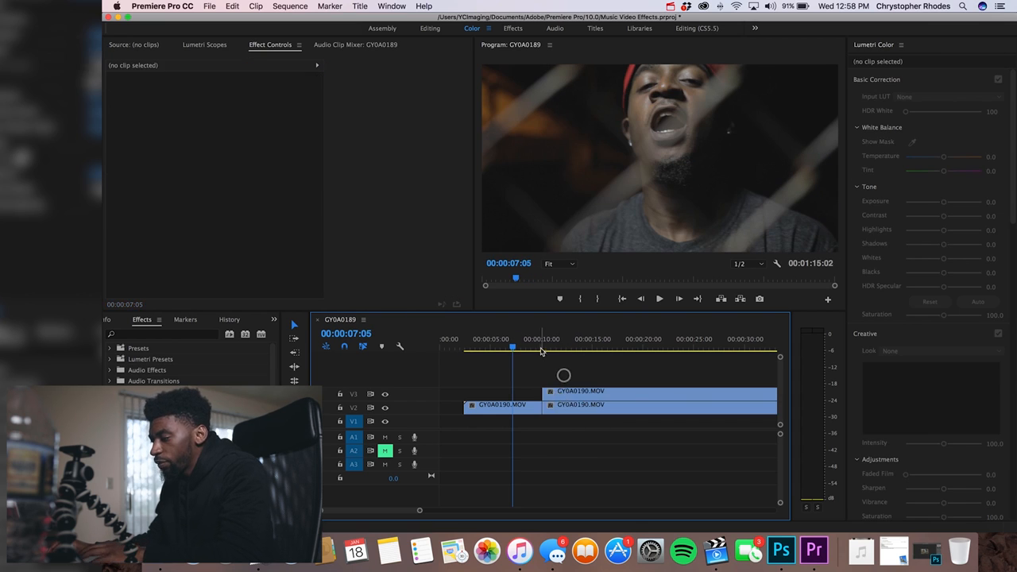
Add Scale keyframes of 100 to the V3 clip at 00:00:10:03, 00:00:10:14 and 00:00:11:06
left_click_drag(544, 345, 544, 346)
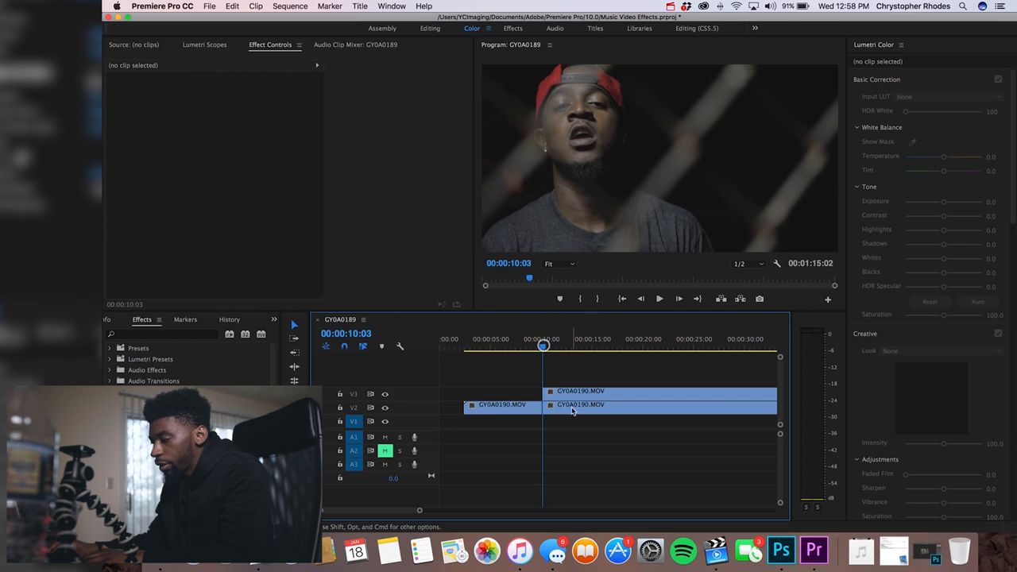
left_click(575, 394)
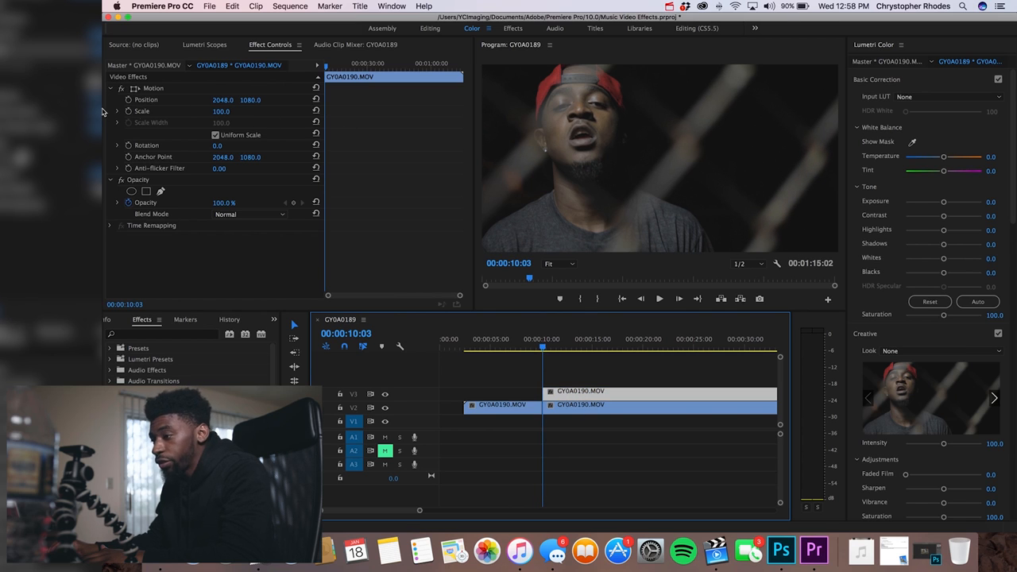
left_click(127, 112)
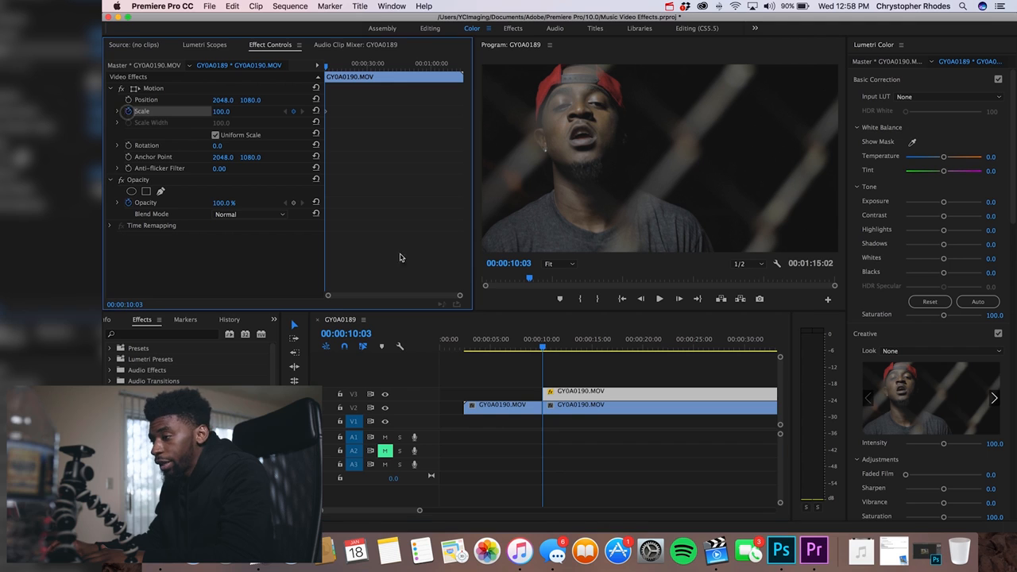
left_click_drag(543, 347, 547, 347)
left_click(292, 112)
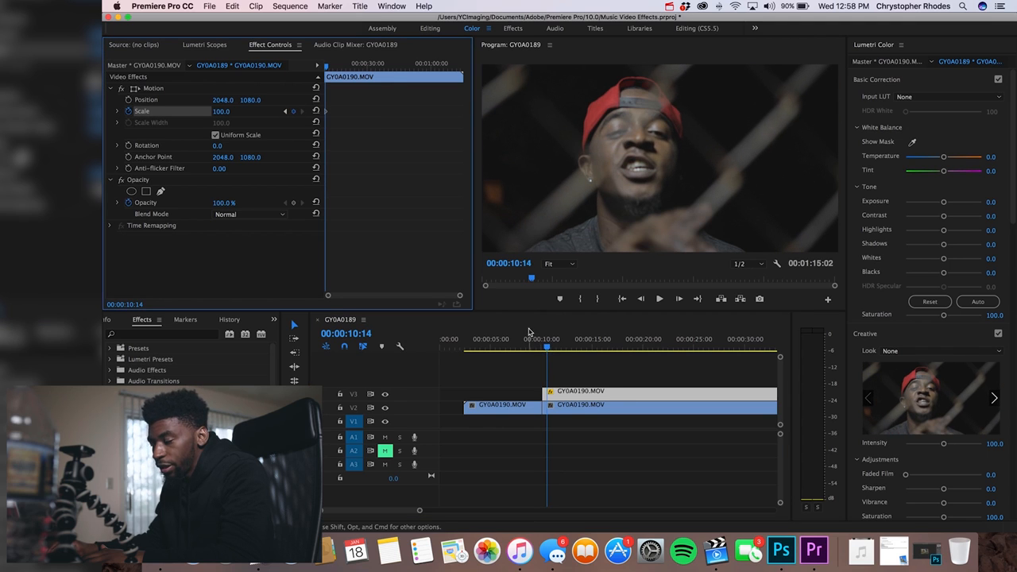
left_click_drag(546, 348, 555, 347)
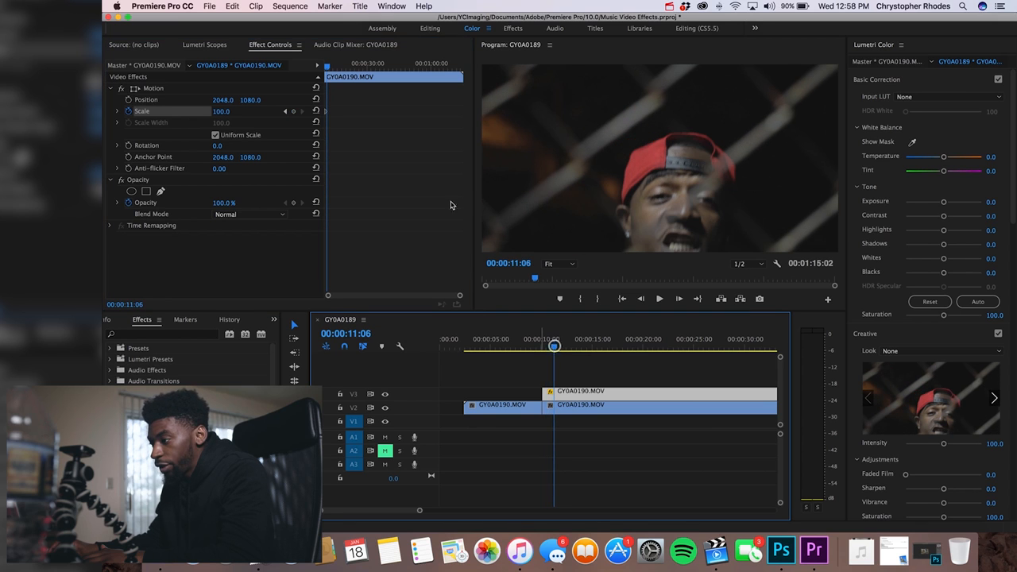
left_click(292, 111)
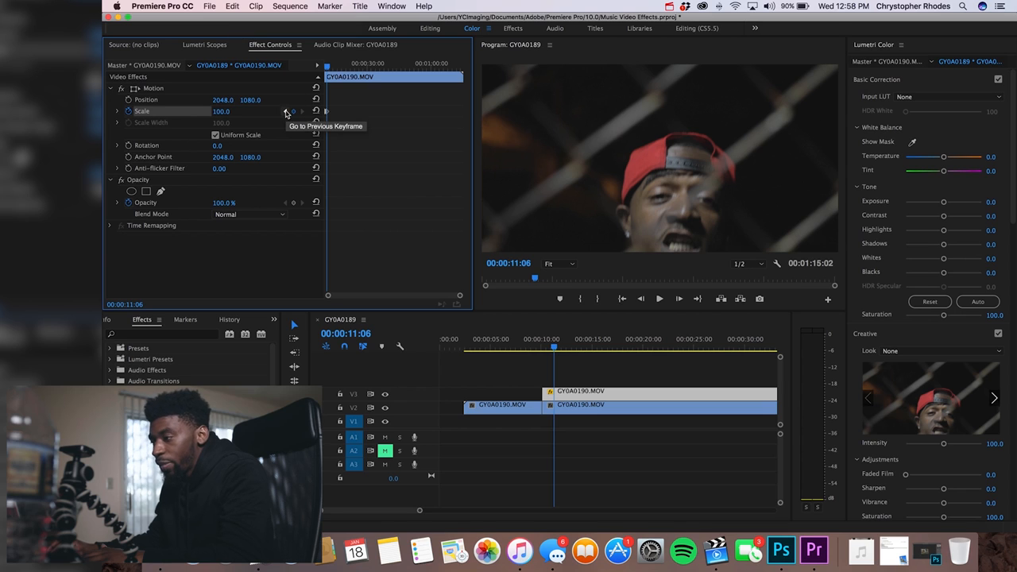
Set the V3 clip's middle Scale keyframe at 00:00:10:14 to 270
left_click(286, 112)
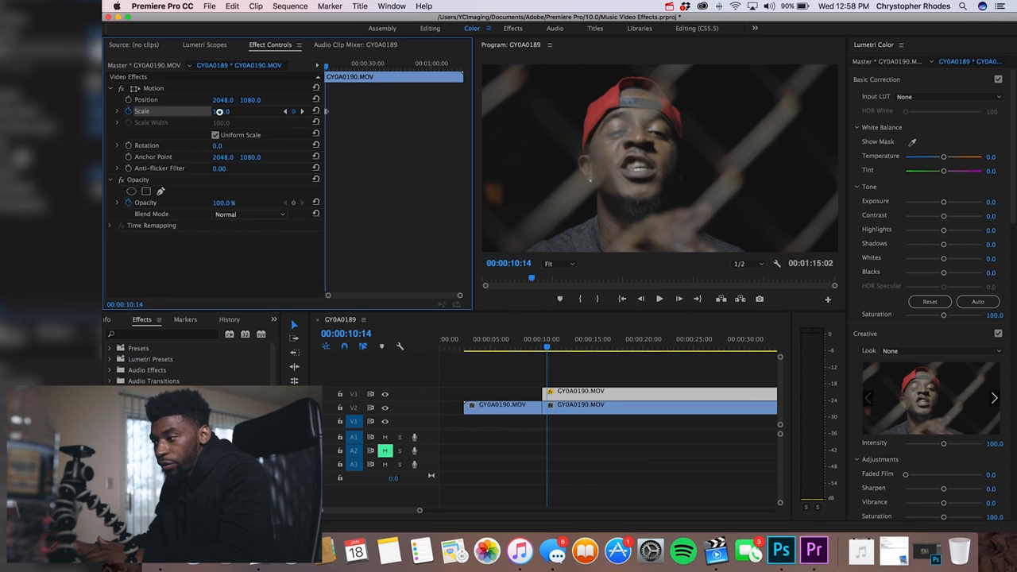
left_click_drag(219, 112, 219, 112)
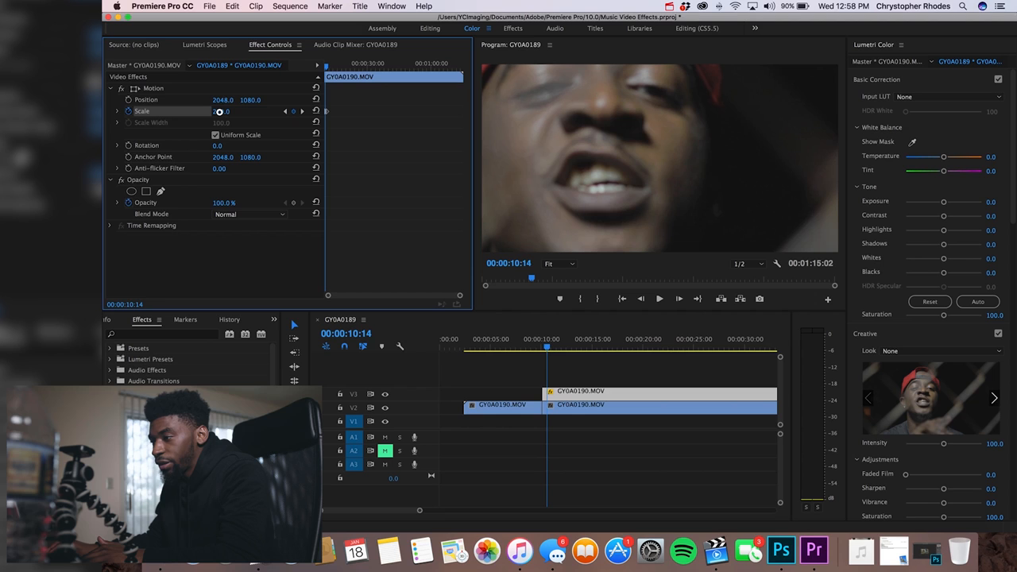
left_click(613, 372)
left_click(581, 394)
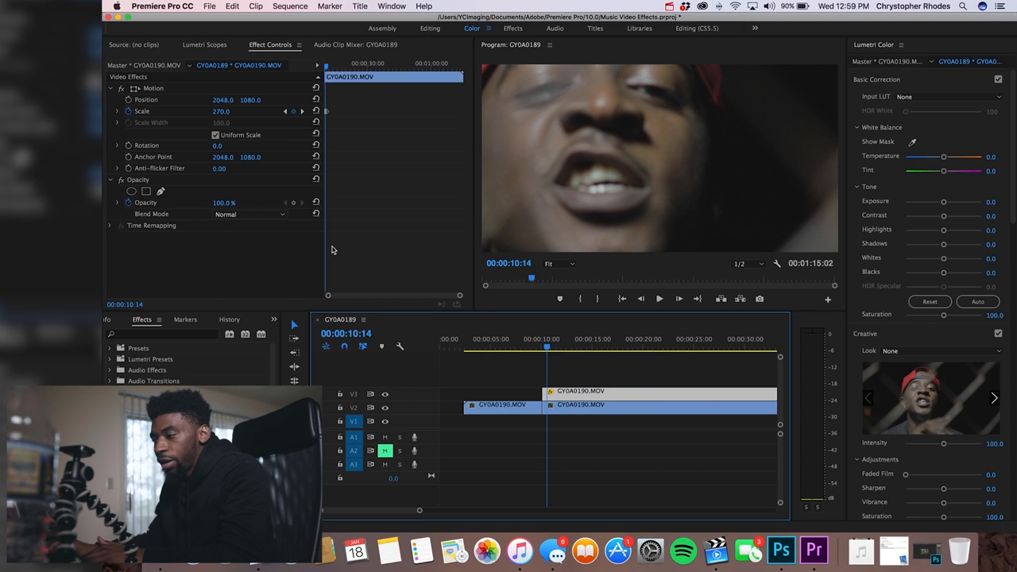
Cut the V3 clip at its last Scale keyframe, 00:00:11:06, and delete the remainder after the cut
left_click(302, 113)
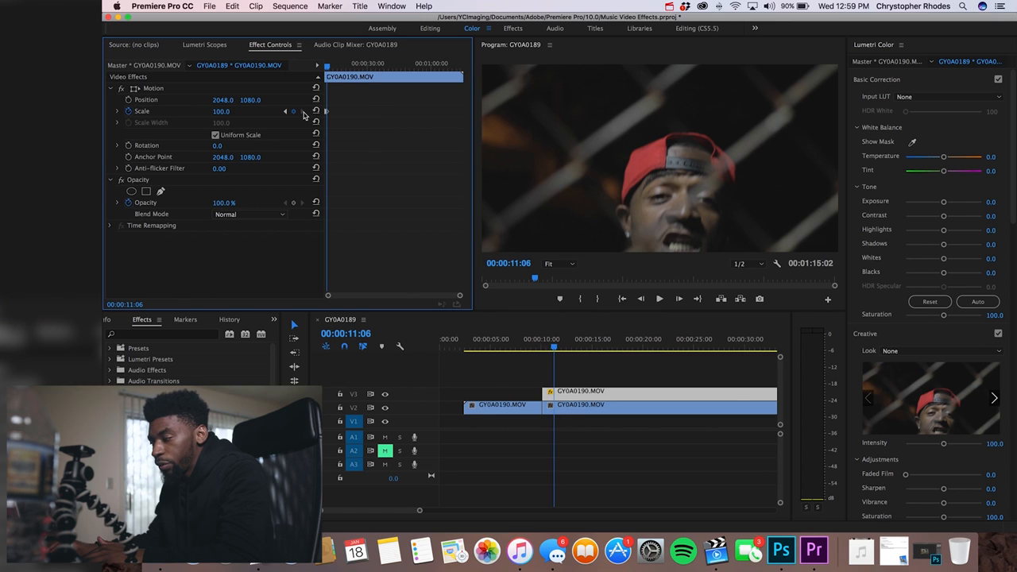
key("c")
left_click(555, 394)
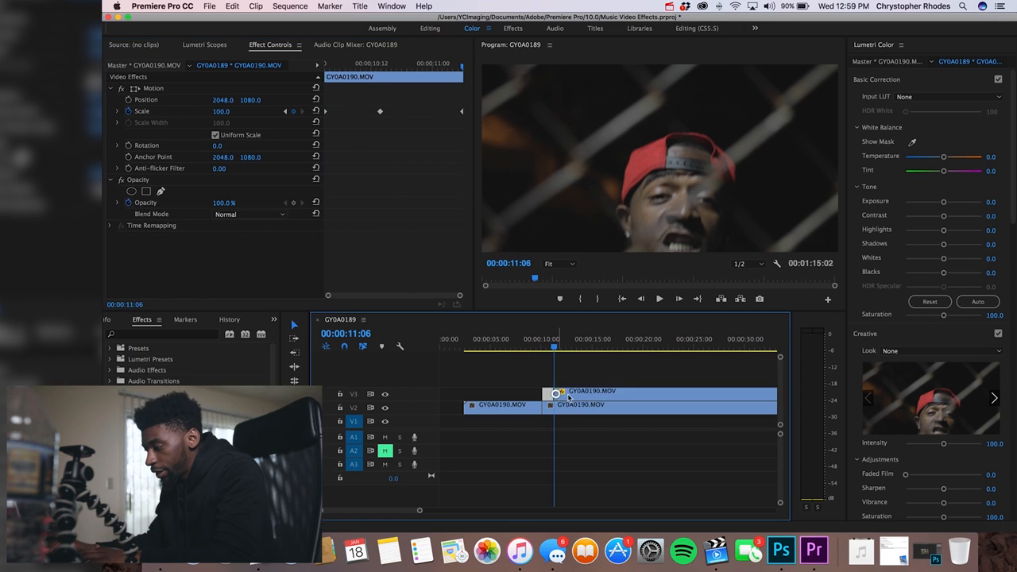
left_click(568, 396)
key("Delete")
Set the blend mode of the short V3 clip to Screen
left_click(548, 393)
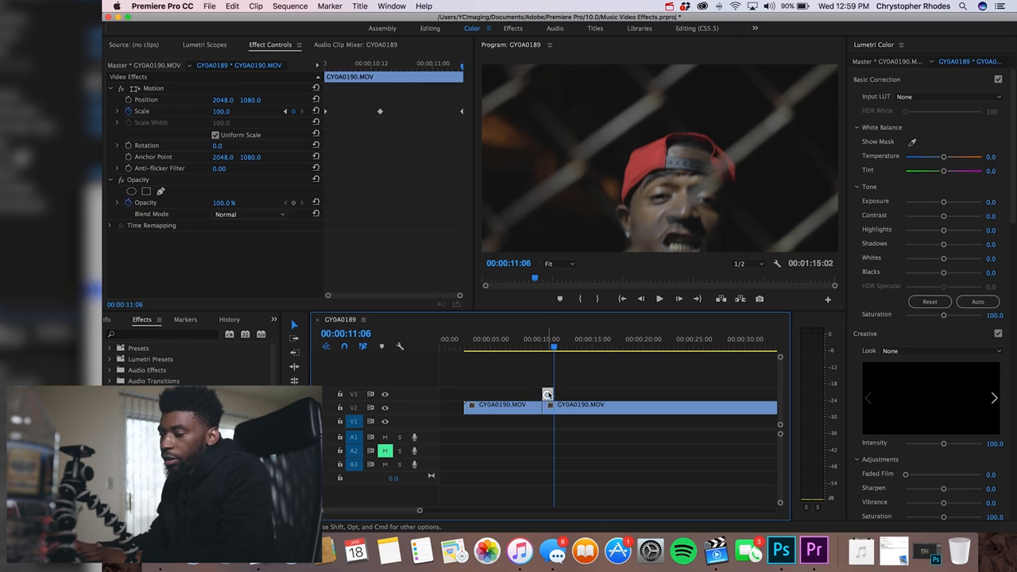
left_click(545, 347)
left_click(238, 213)
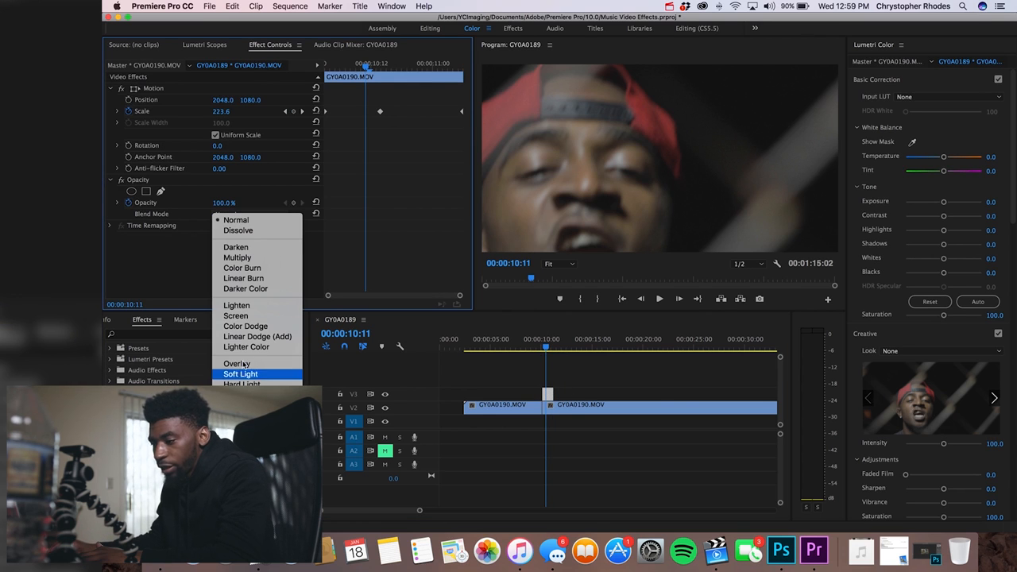
left_click(235, 316)
left_click(581, 401)
Play the sequence from 00:00:09:10 through the short V3 clip to review the zoom overlay
left_click_drag(546, 347, 536, 348)
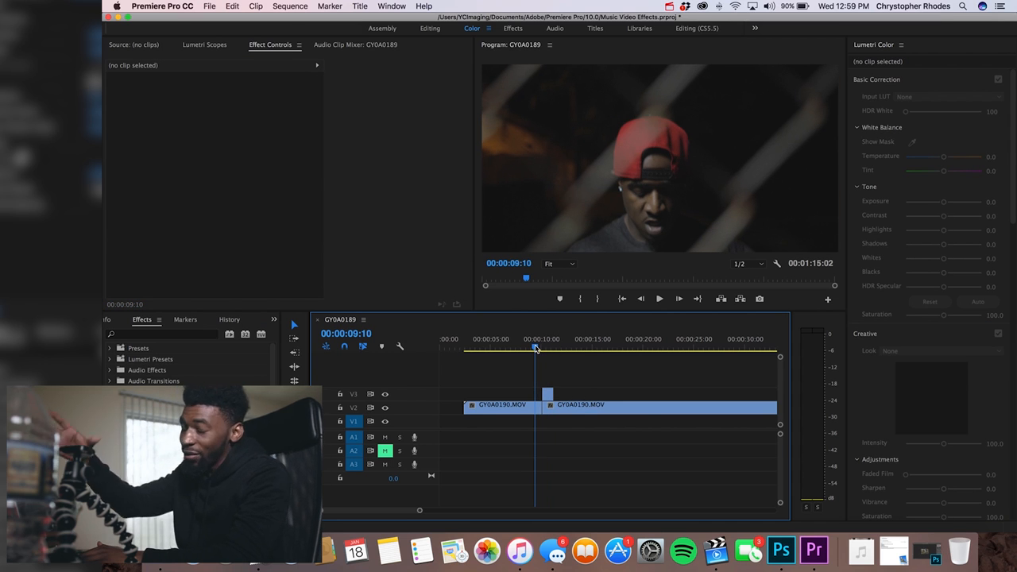
key("space")
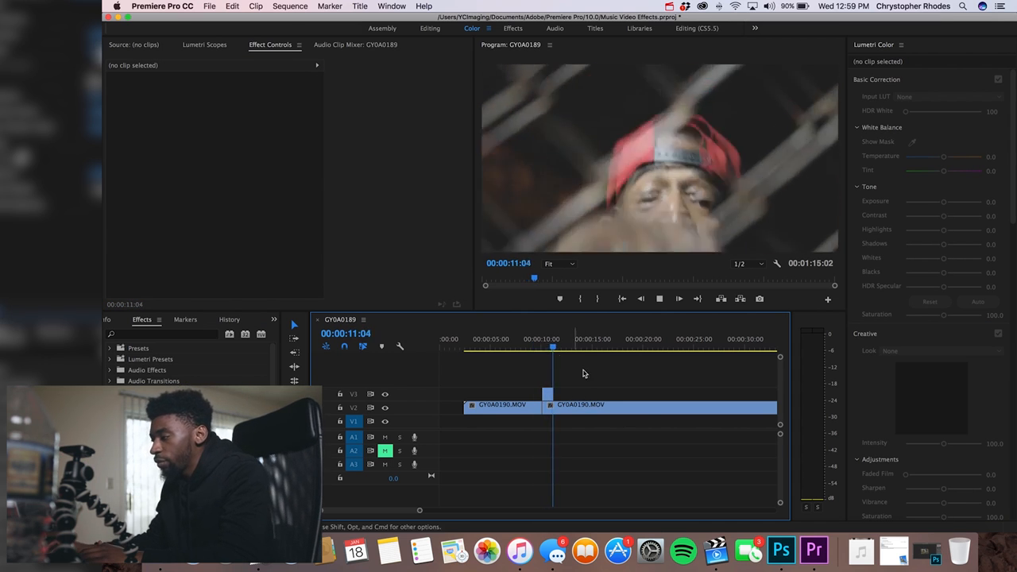
key("space")
Set the short V3 clip's middle Scale keyframe at 00:00:10:14 to 607
left_click(548, 393)
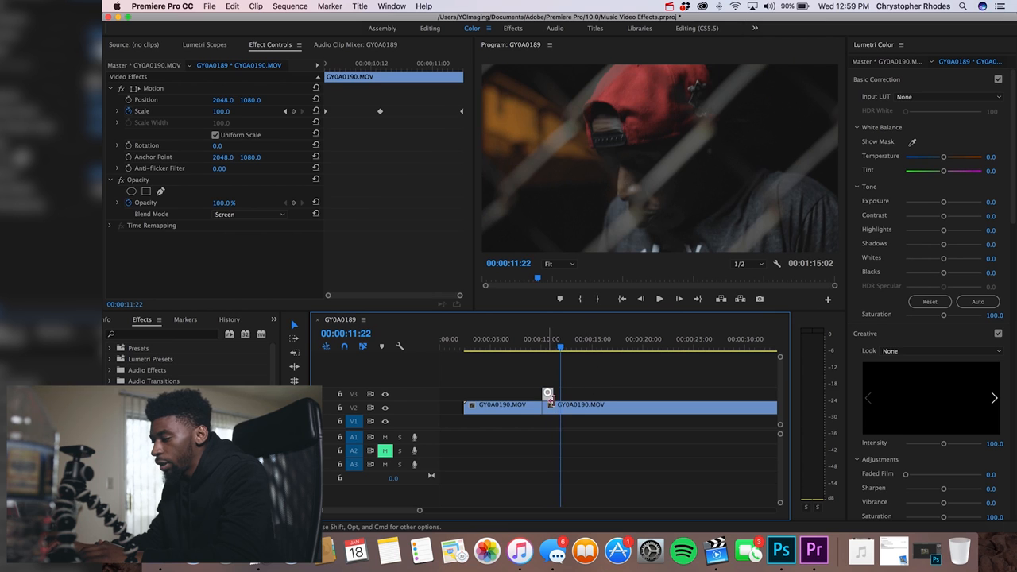
left_click(284, 112)
mouse_move(223, 113)
left_mouse_down()
mouse_move(174, 114)
mouse_move(223, 111)
left_mouse_up()
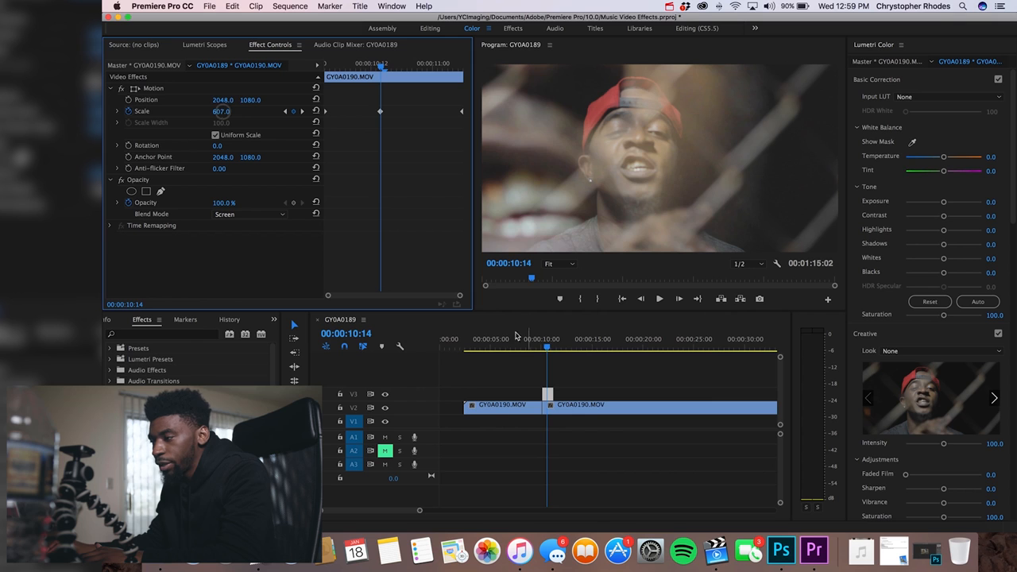
Save the project and play through the V3 zoom overlay twice from just before it starts
left_click(537, 346)
key("super+s")
key("space")
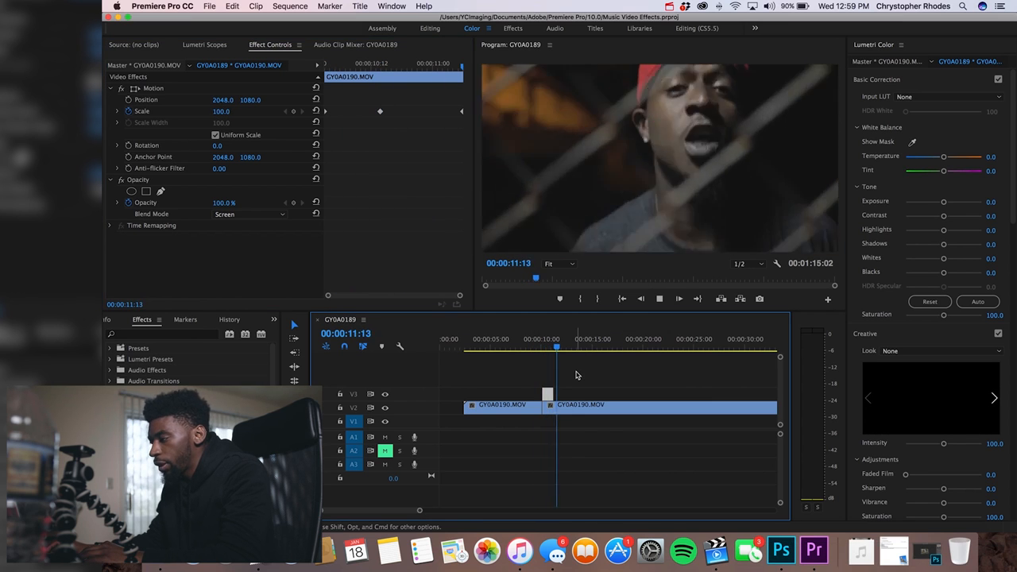
left_click(545, 348)
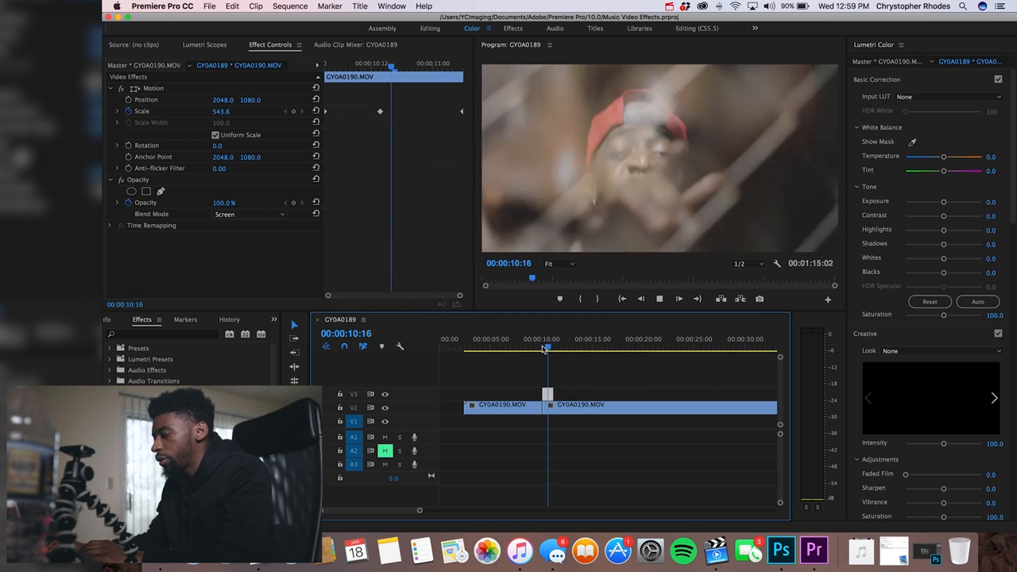
key("space")
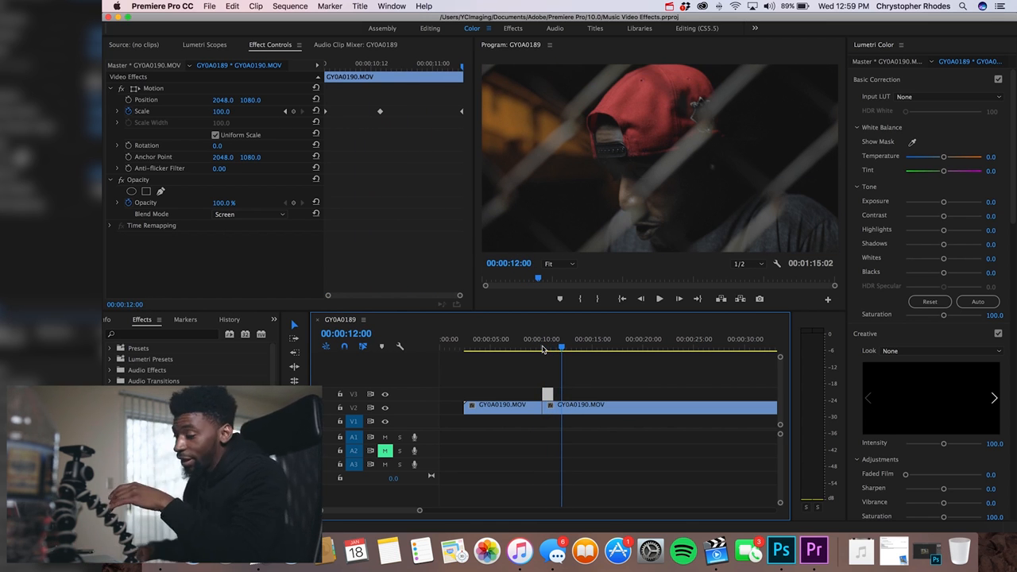
Set the V3 clip's middle Scale keyframe at 00:00:10:14 to 1030 and play the stronger zoom
left_click(286, 113)
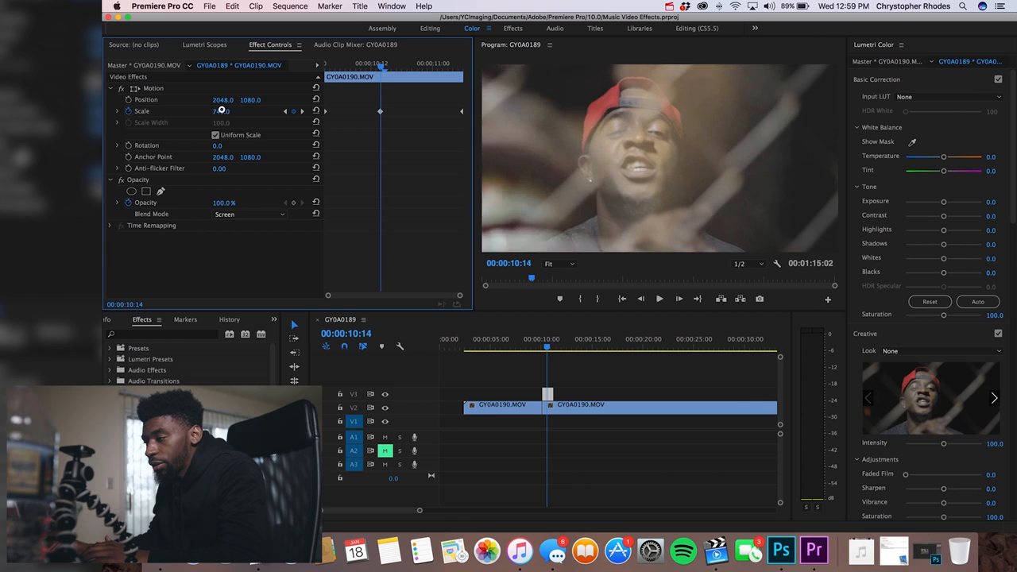
left_click(541, 348)
key("space")
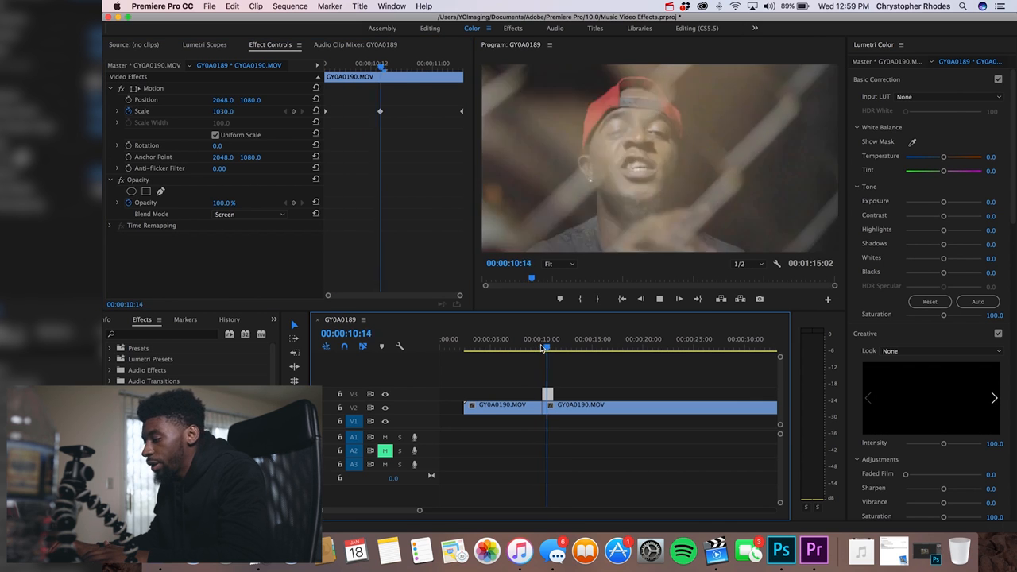
Place the playhead just before the V3 overlay at 00:00:09:20 and save the project
left_click(539, 343)
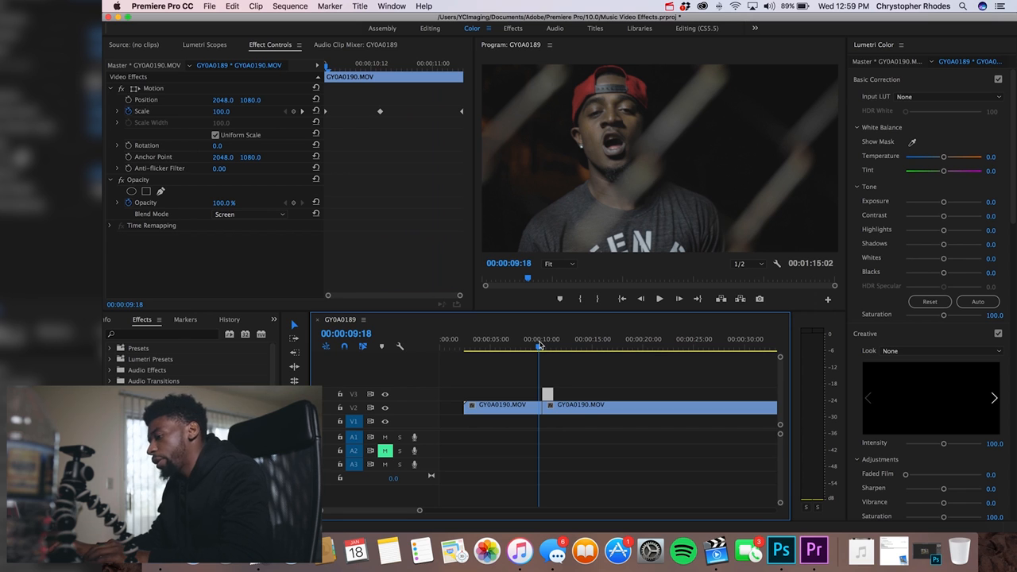
mouse_move(538, 343)
left_mouse_down()
mouse_move(555, 343)
mouse_move(541, 348)
left_mouse_up()
key("super+s")
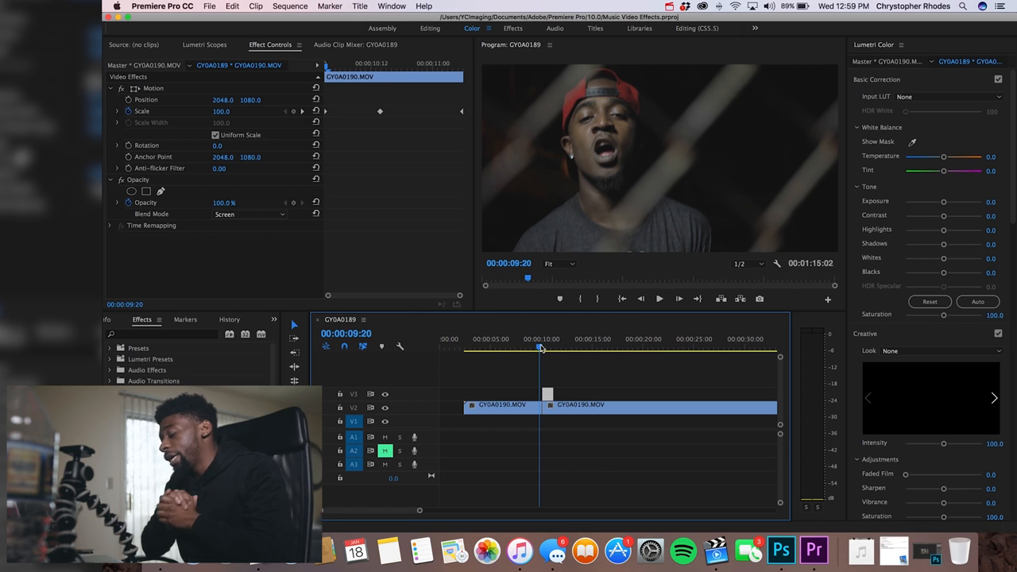
Set the short V3 clip's blend mode to Normal and its opacity to 50%, and preview the overlay
left_click(596, 375)
left_click(548, 395)
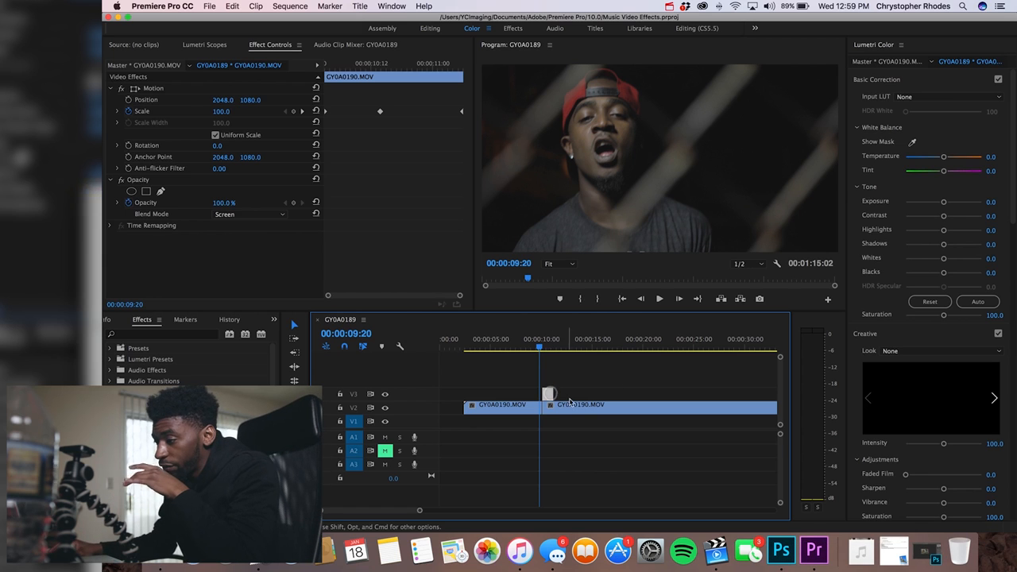
left_click(266, 219)
left_click(264, 216)
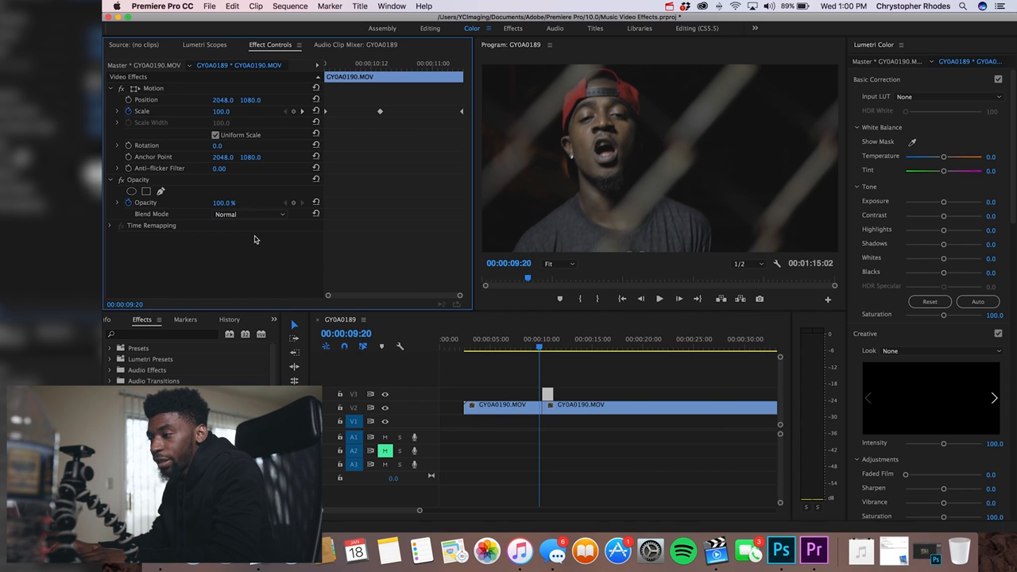
left_click(223, 202)
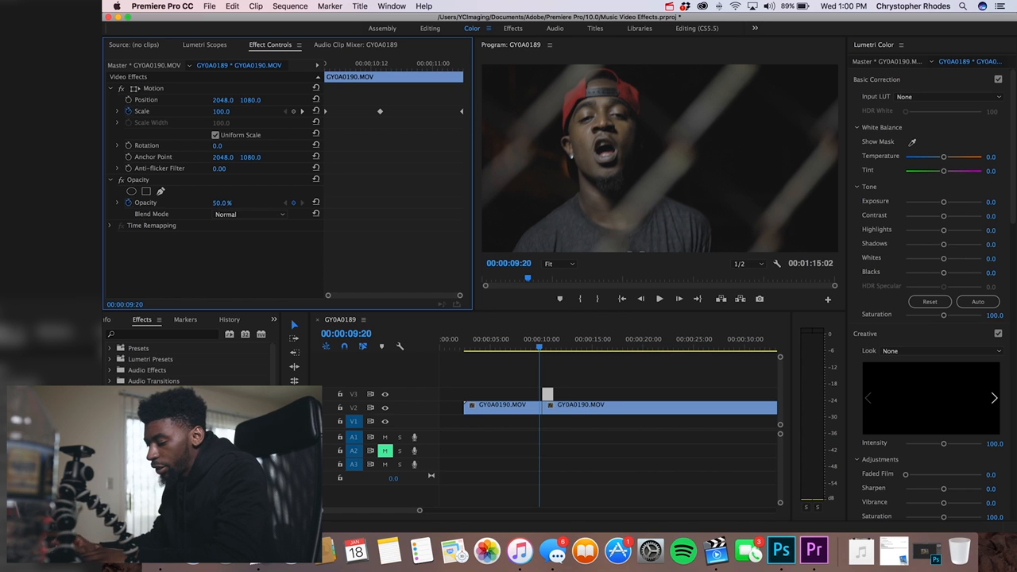
left_click(567, 367)
key("space")
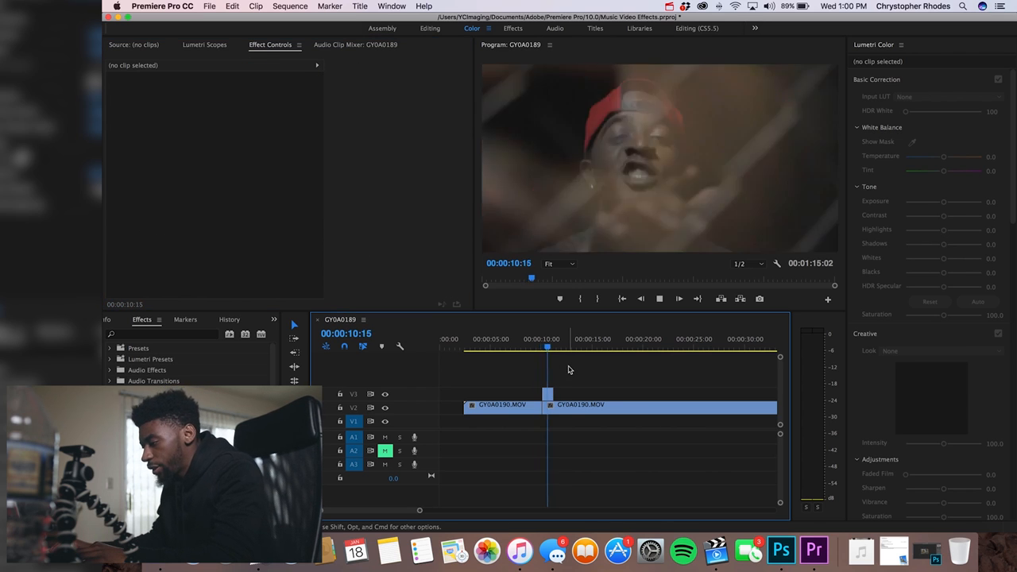
Adjust the short V3 clip's middle Scale keyframe and play back the zoom overlay
key("space")
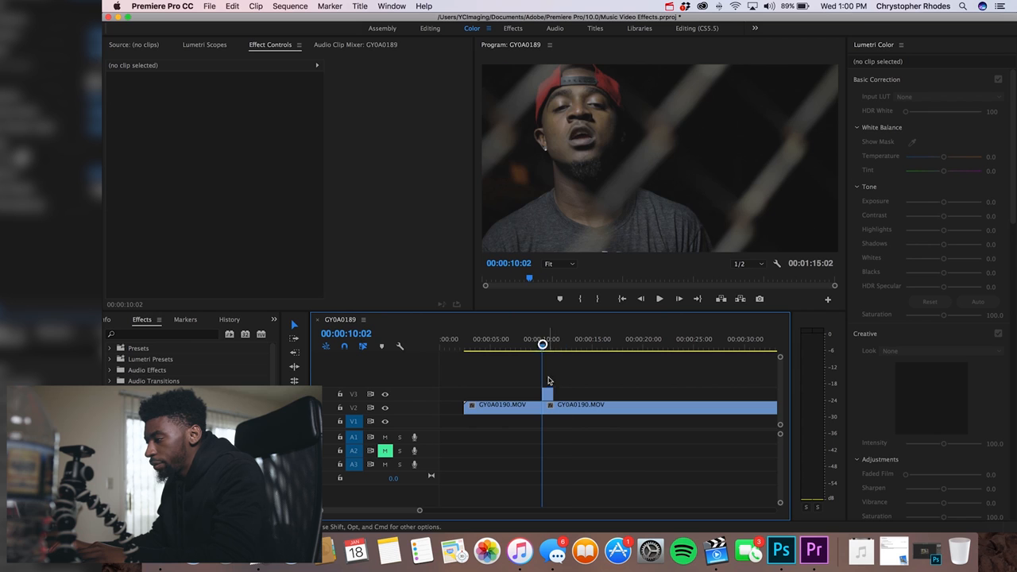
left_click(547, 394)
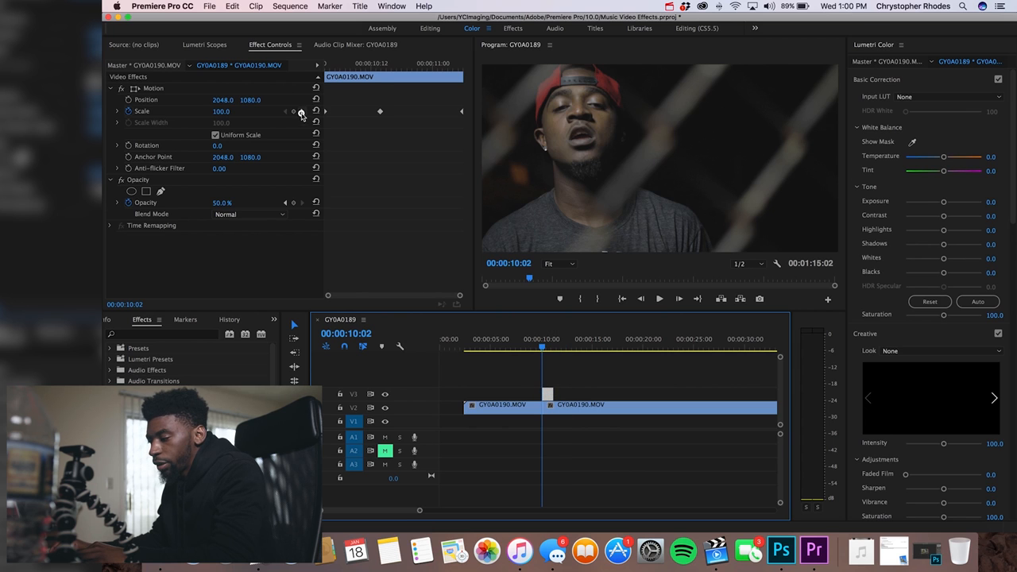
left_click(301, 112)
left_click_drag(231, 110, 230, 110)
key("space")
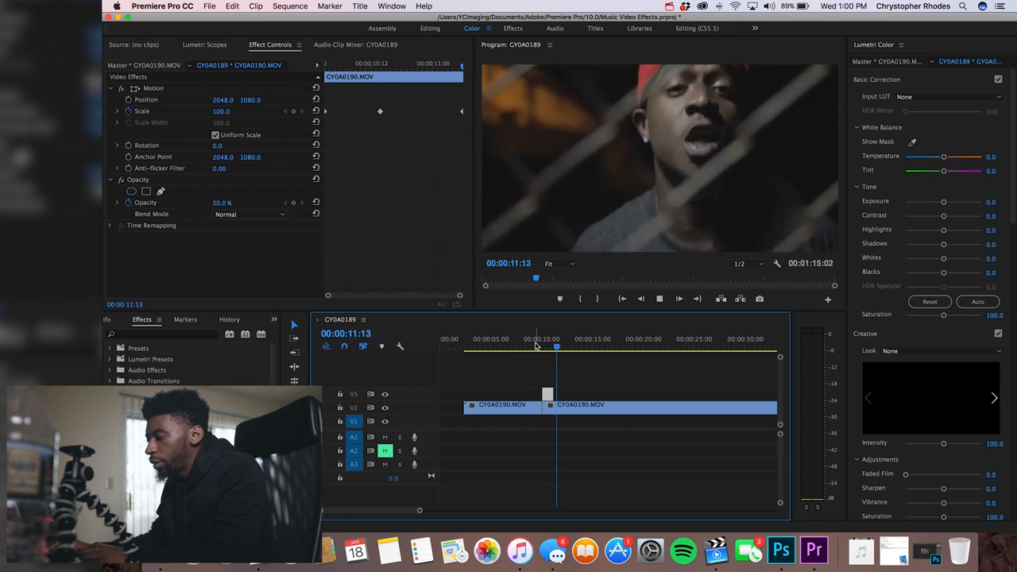
key("space")
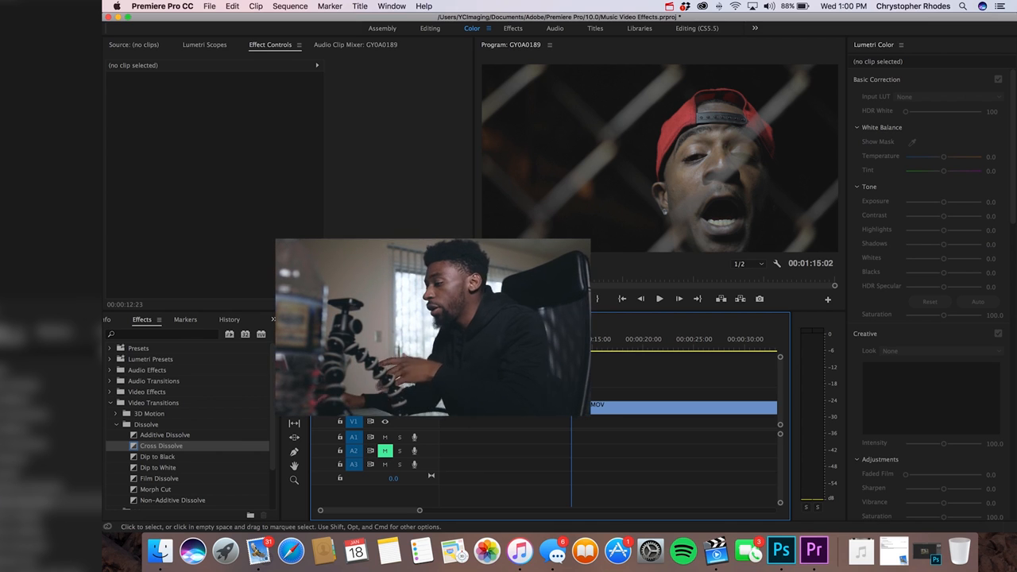
Save the project and position the playhead at 00:00:11:01
left_click(552, 339)
key("super+s")
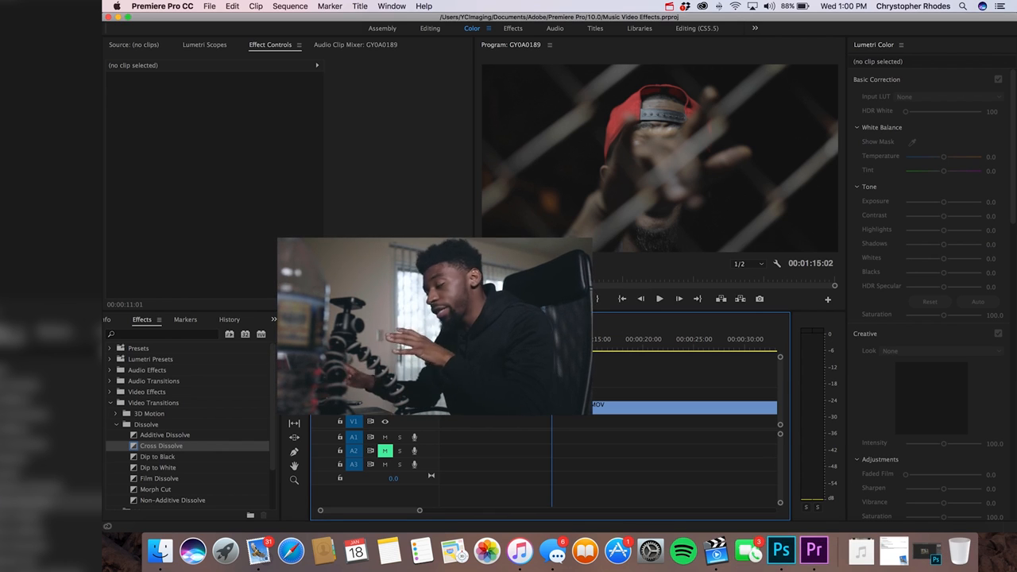
key("Left")
key("Left")
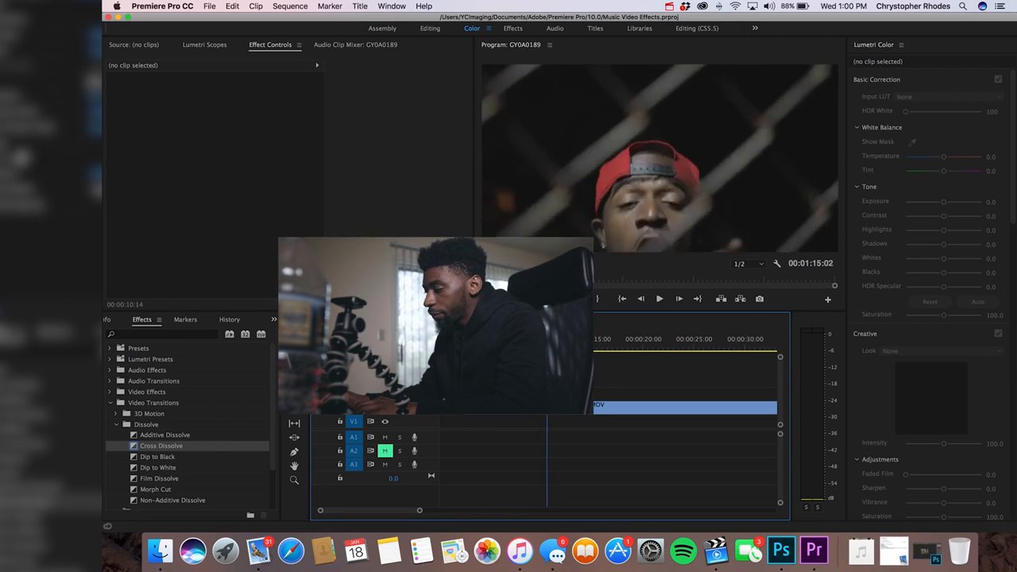
key("Right")
key("Right")
key("Right")
key("Left")
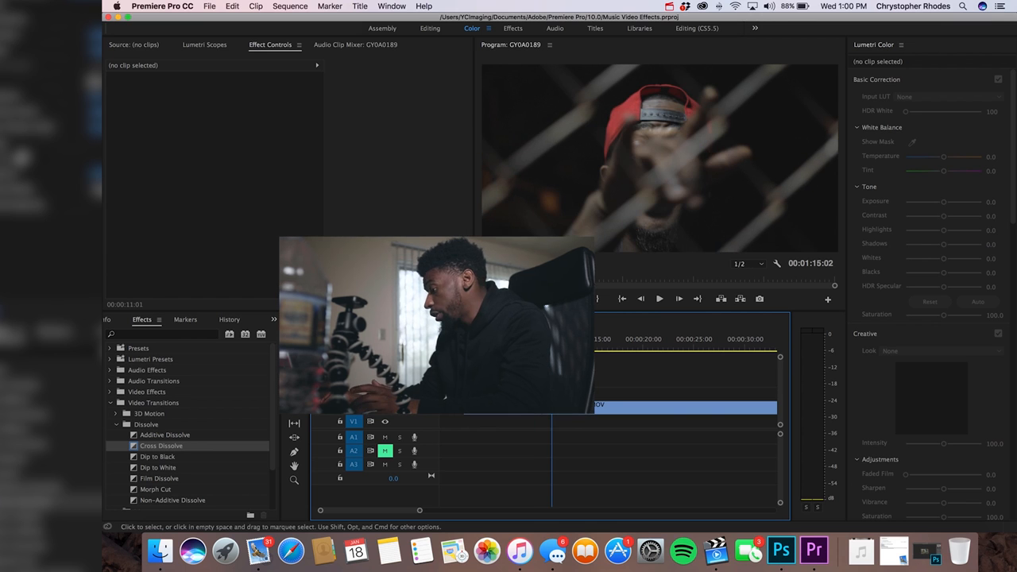
Duplicate the second V2 clip directly above itself onto V3 and set the copy's Scale to 190
left_click(578, 410)
left_click_drag(582, 410, 581, 395, "alt")
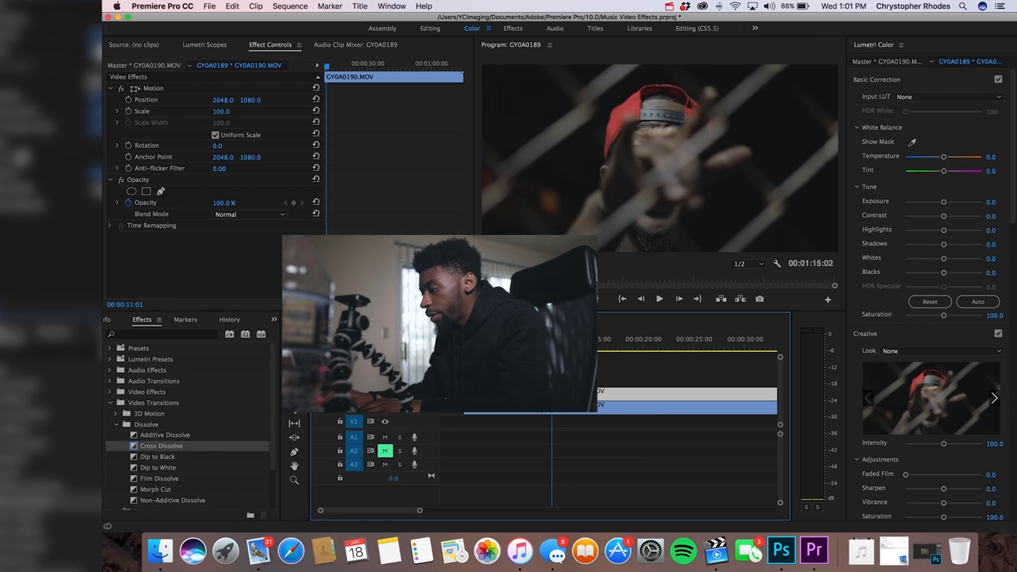
key("super+shift+a")
left_click(582, 394)
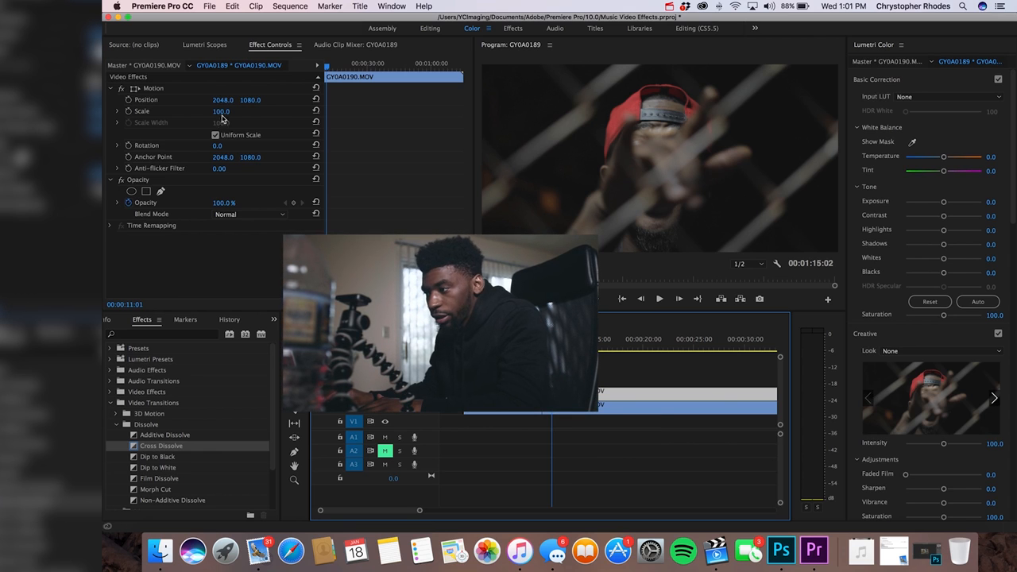
left_click_drag(221, 114, 221, 112)
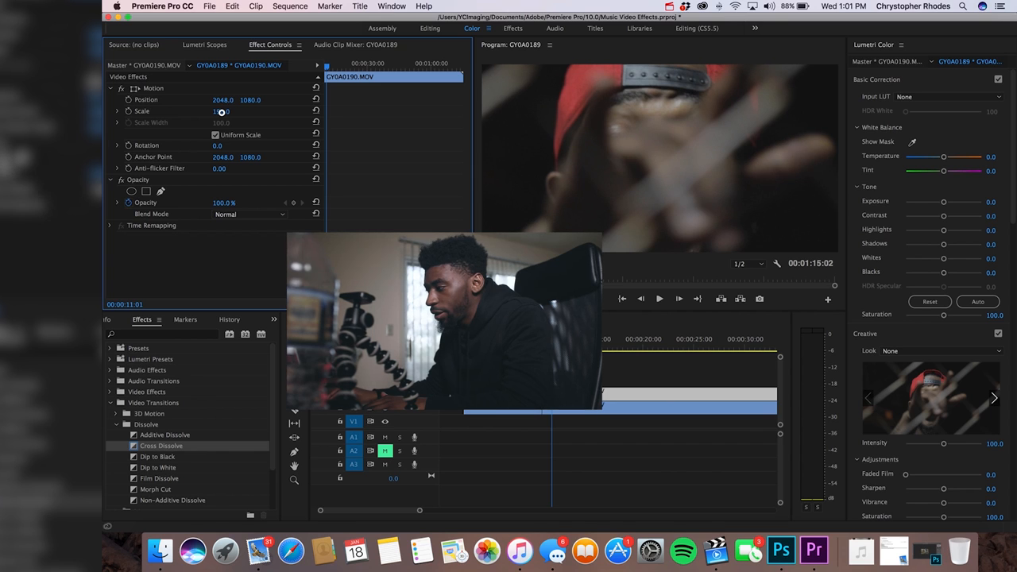
left_click(541, 374)
left_click(540, 394)
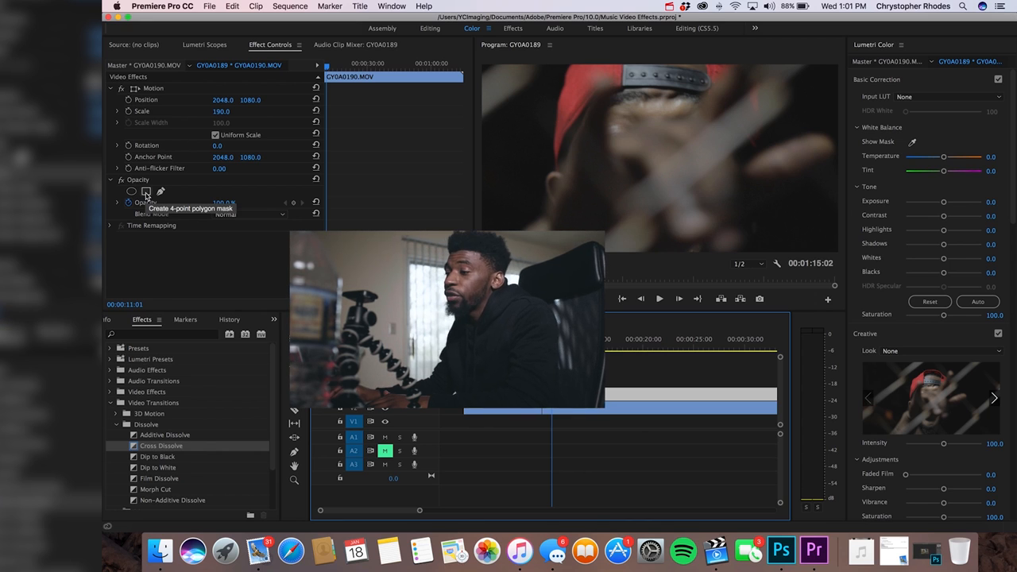
Add a four-point polygon opacity mask to the V3 copy and stretch its corners past the frame, leaving a diagonal edge across the image
left_click(146, 192)
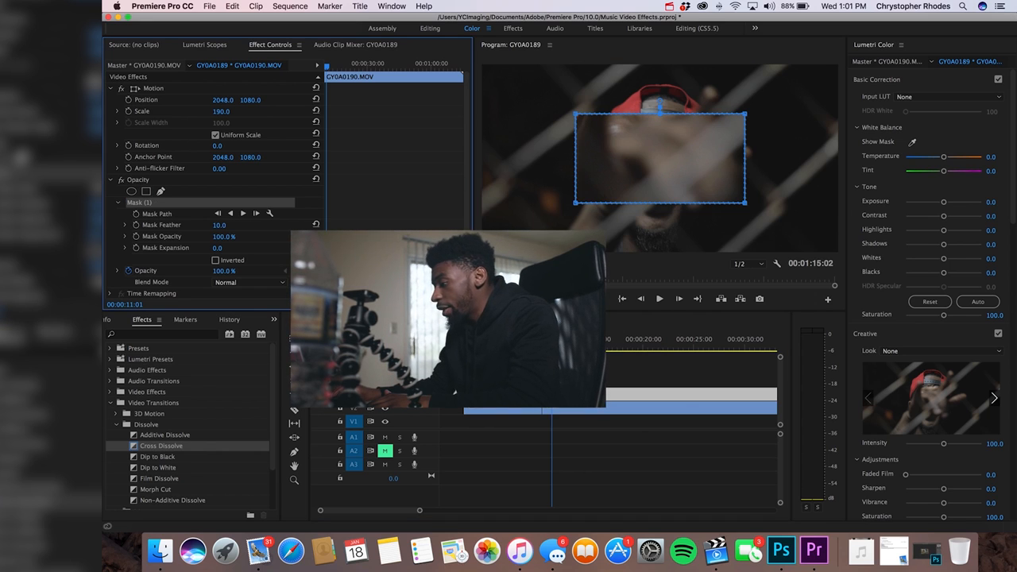
left_click(596, 264)
left_click(564, 285)
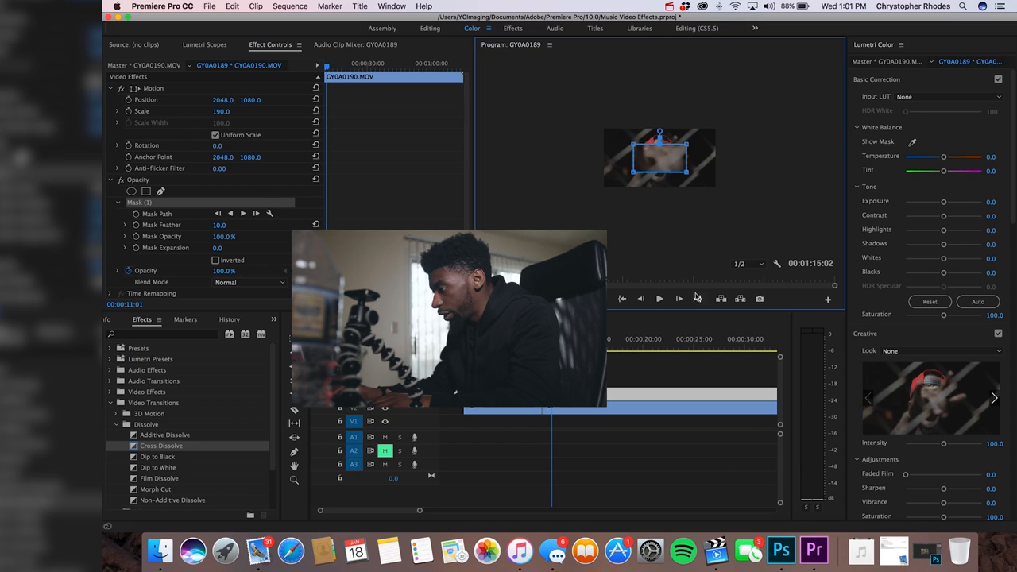
scroll(640, 150, "down", 5)
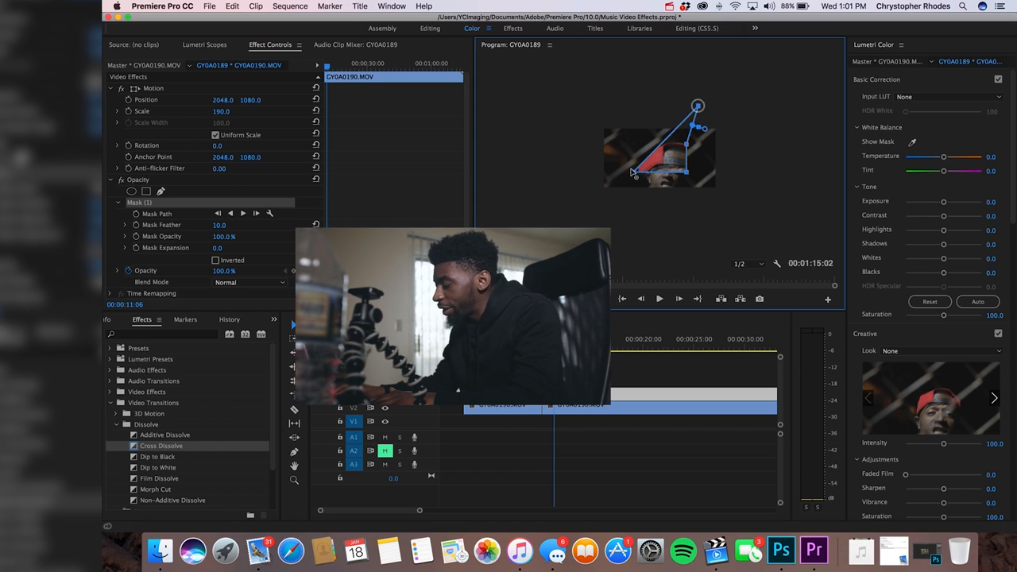
left_click_drag(644, 194, 648, 215)
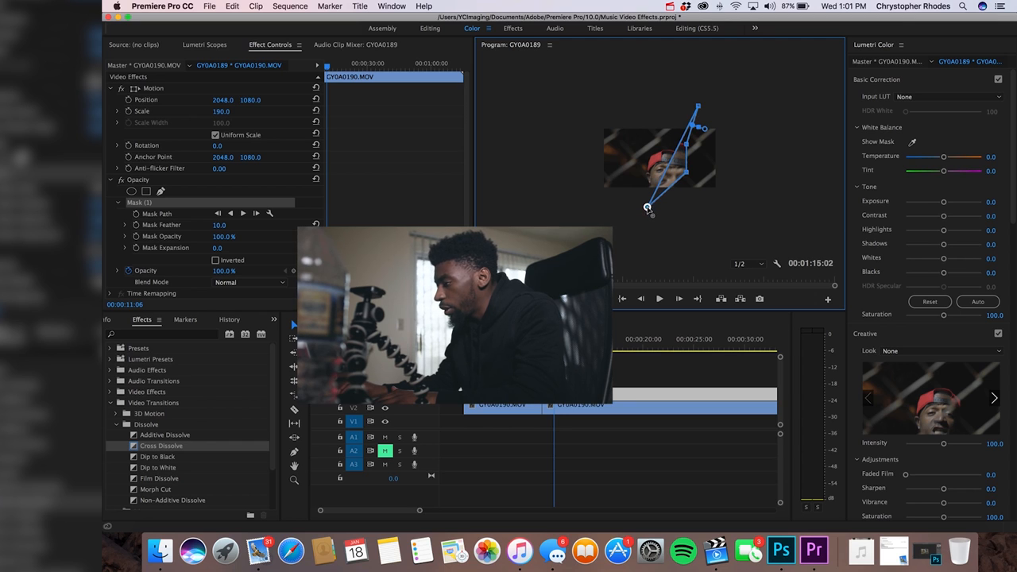
left_click_drag(712, 188, 736, 197)
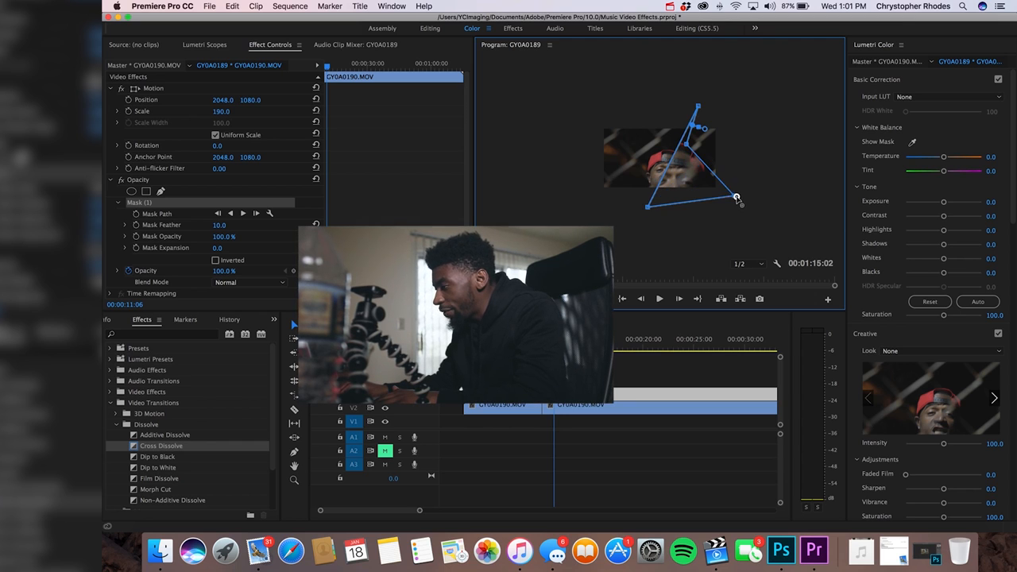
left_click_drag(702, 133, 756, 117)
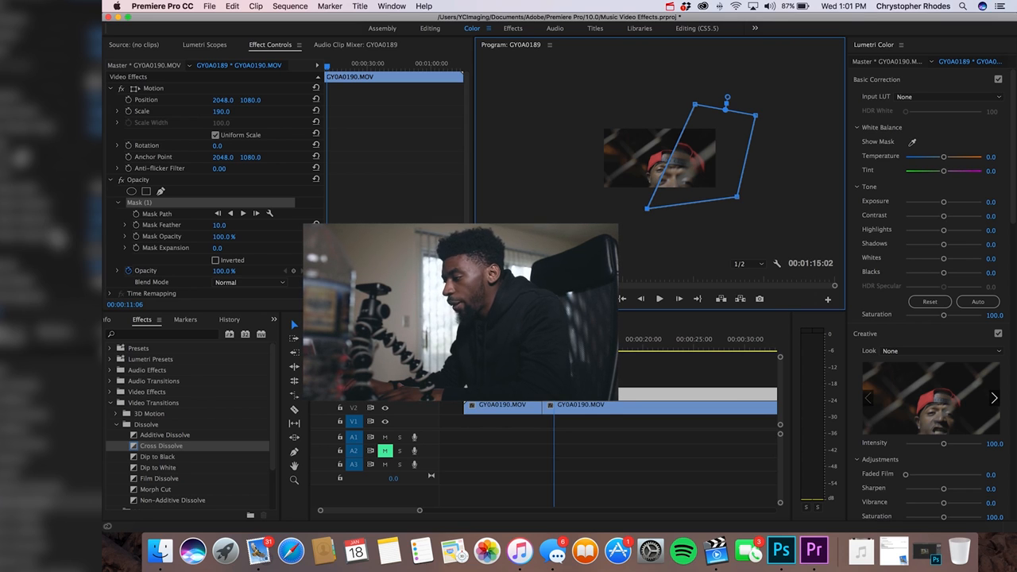
left_click(606, 429)
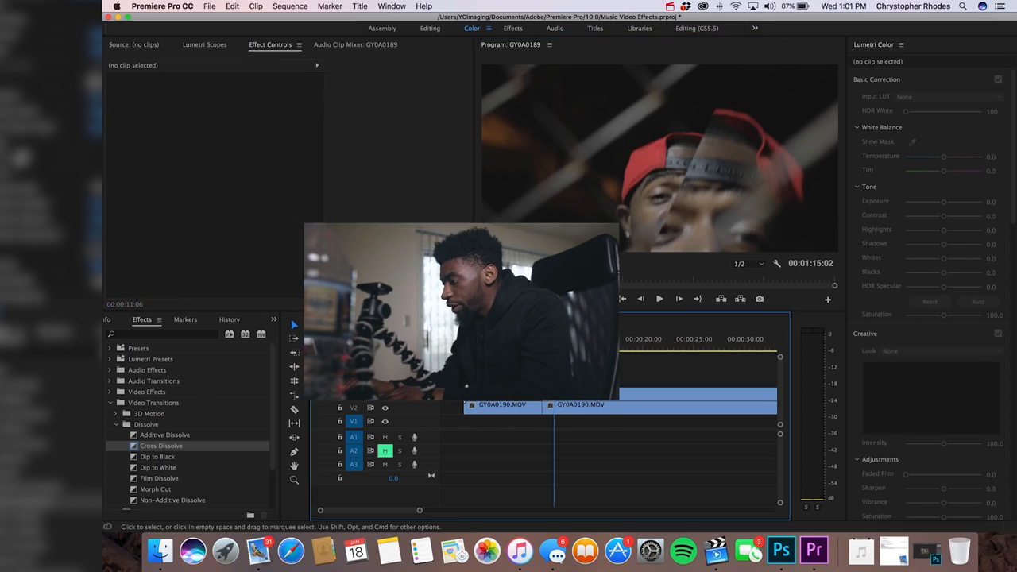
Set the V3 clip's Mask Feather to 181 and deselect the clip
left_click(606, 394)
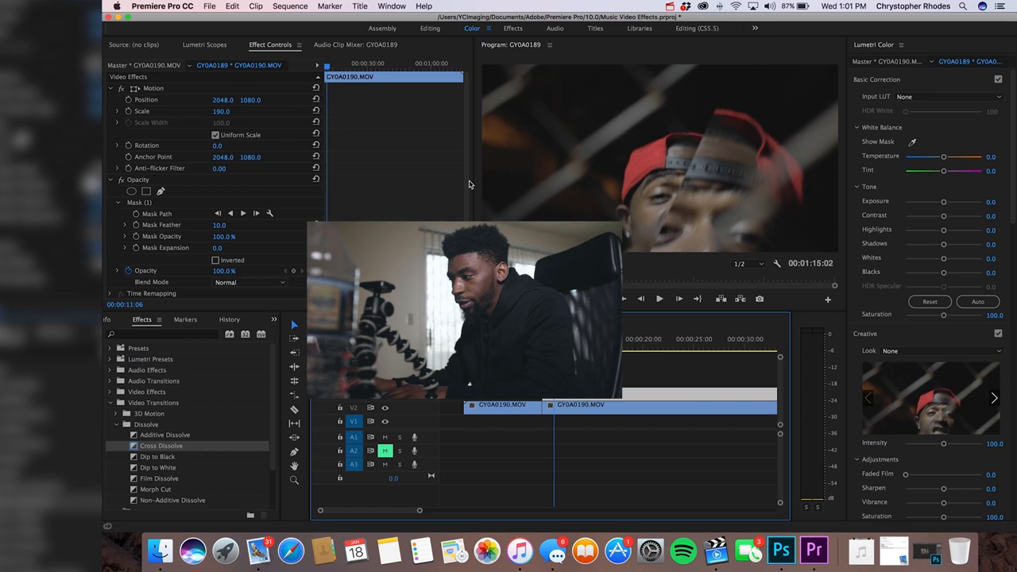
left_click_drag(469, 181, 467, 191)
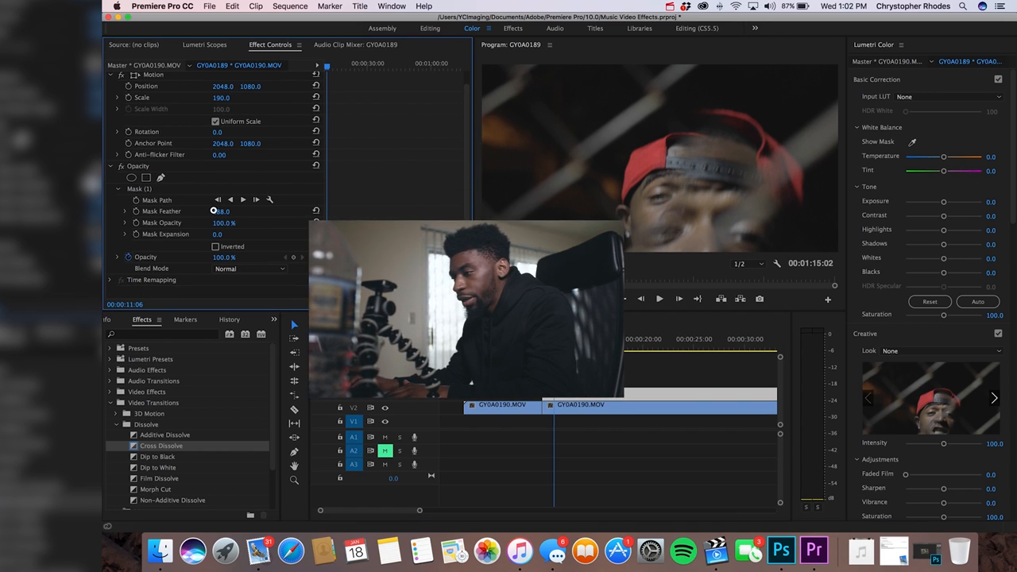
left_click_drag(212, 211, 211, 211)
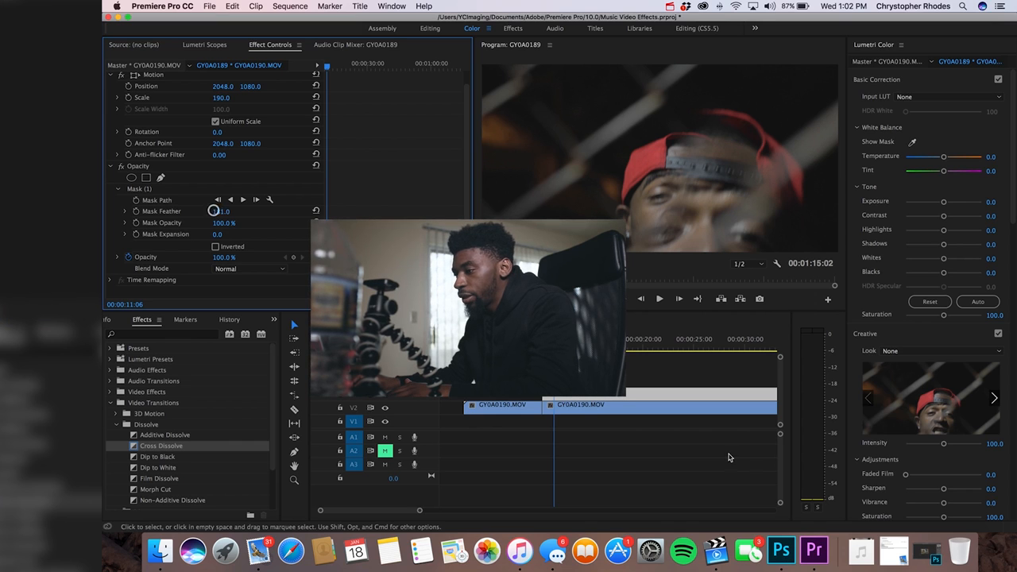
left_click(628, 380)
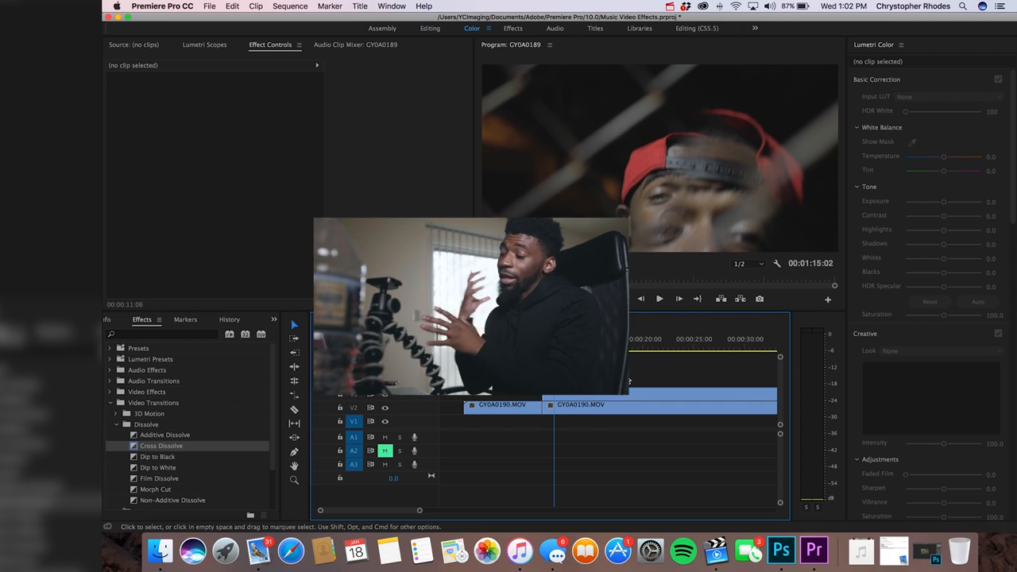
Play back several stretches of the masked V3 overlay and save the project
key("space")
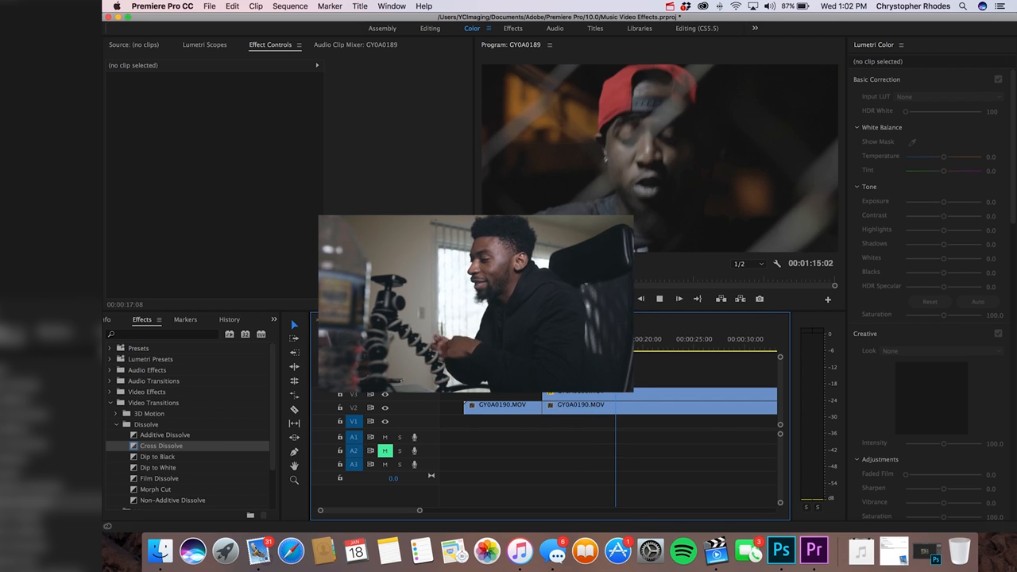
key("space")
left_click(579, 340)
key("space")
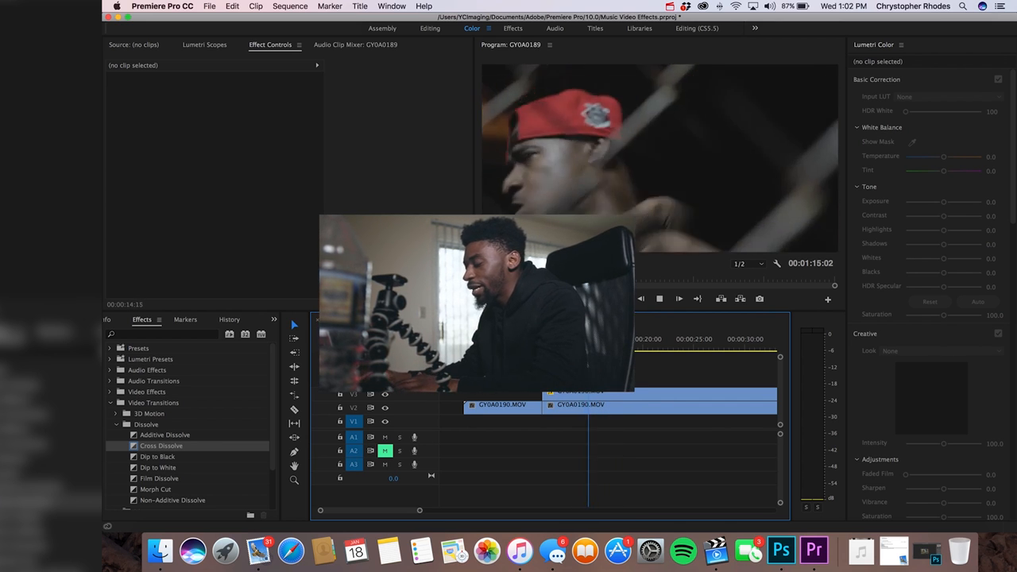
key("space")
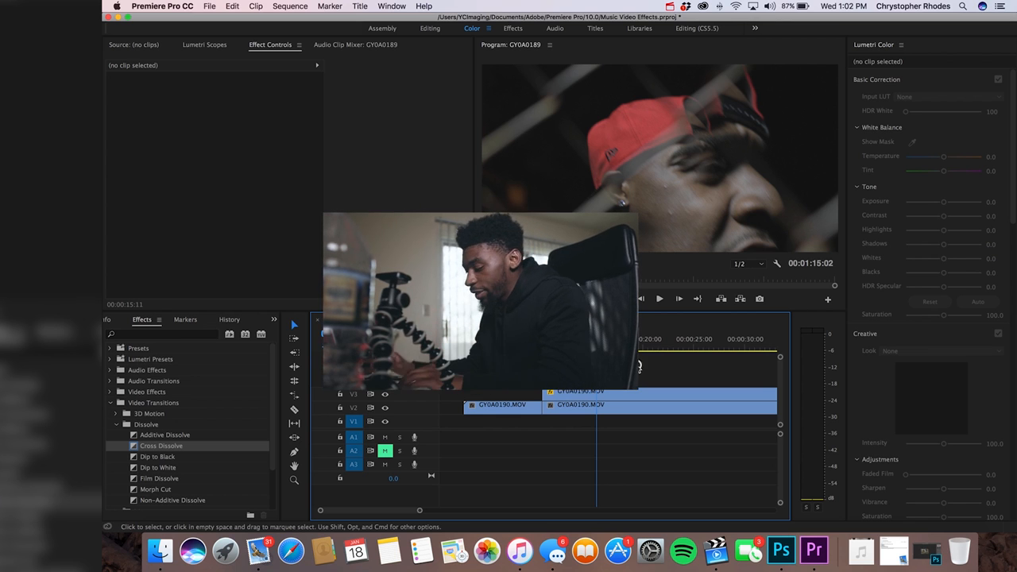
key("super+s")
key("space")
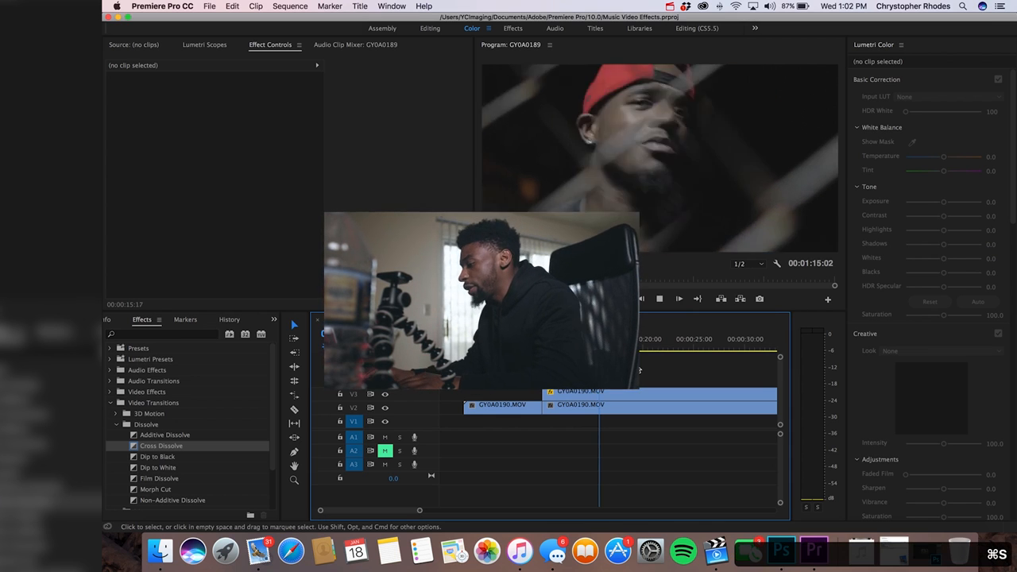
key("space")
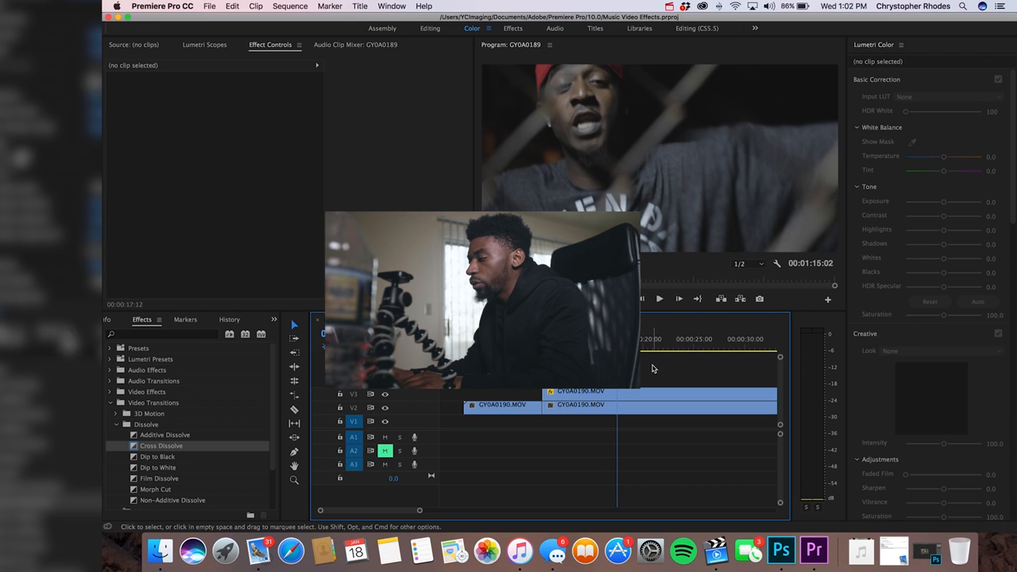
Place the playhead at 00:00:19:19 and apply the Gaussian Blur video effect to the V3 clip
left_click_drag(625, 343, 642, 343)
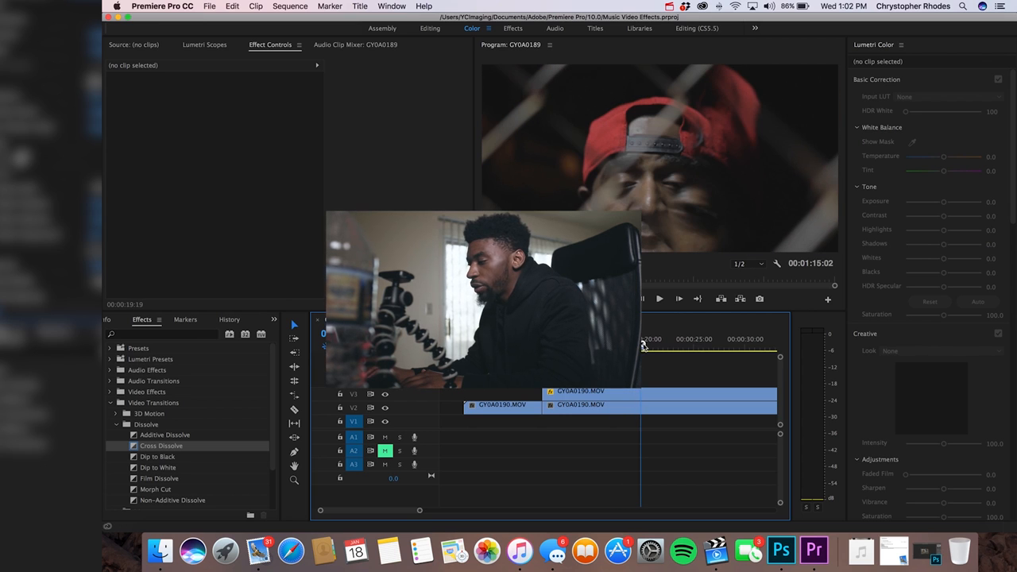
left_click(655, 391)
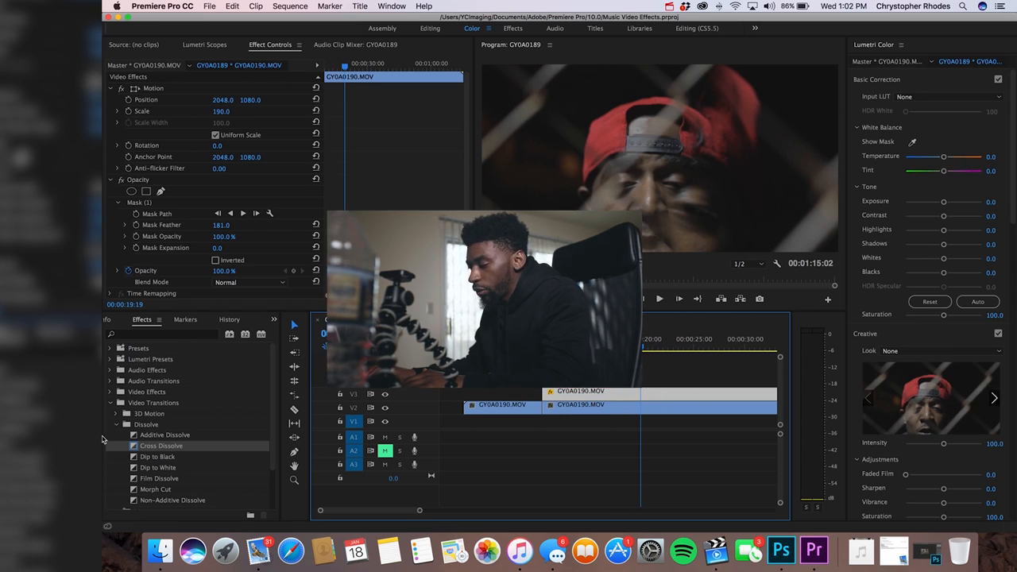
left_click(112, 403)
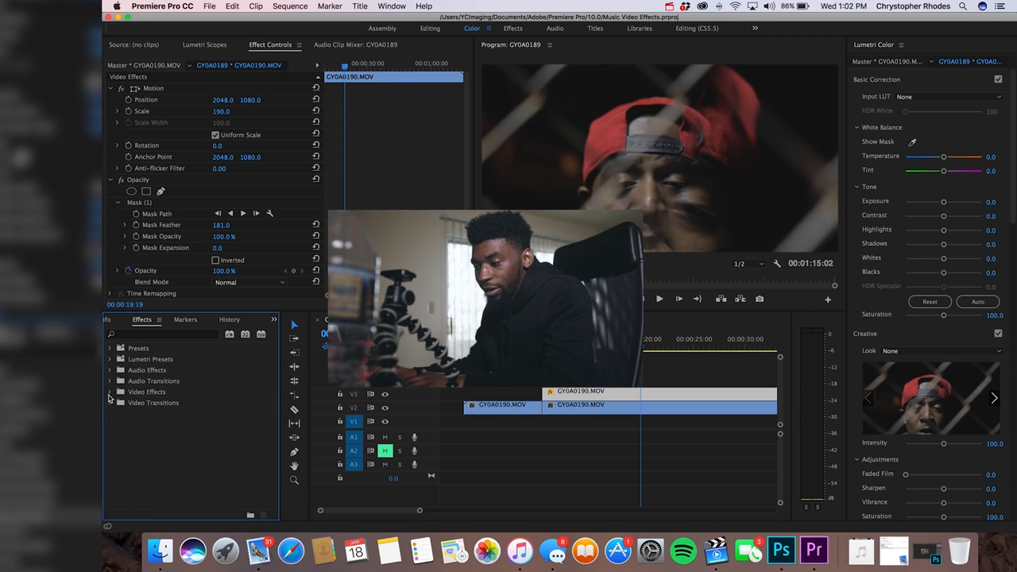
left_click(109, 393)
left_click(116, 413)
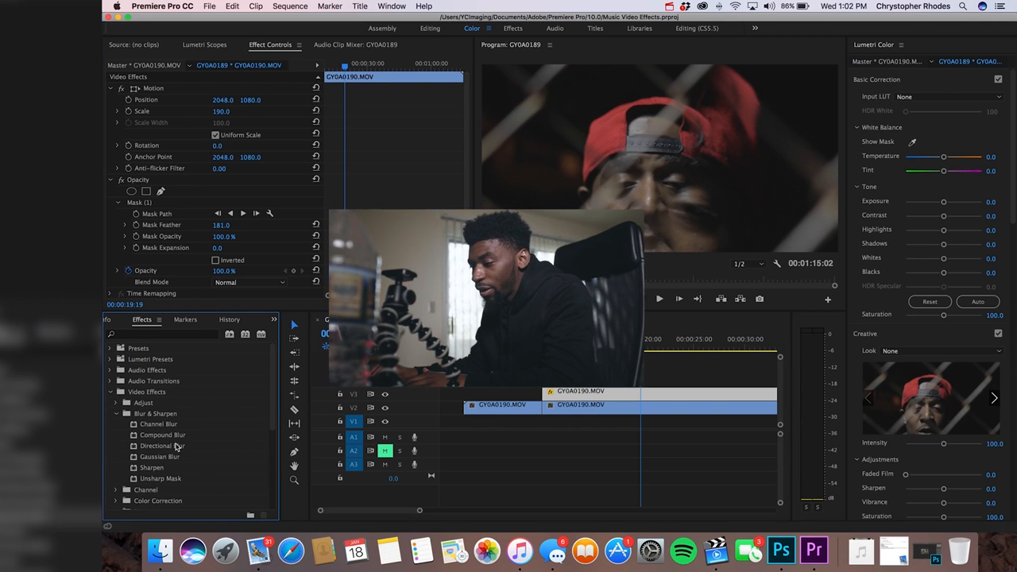
left_click_drag(161, 461, 608, 394)
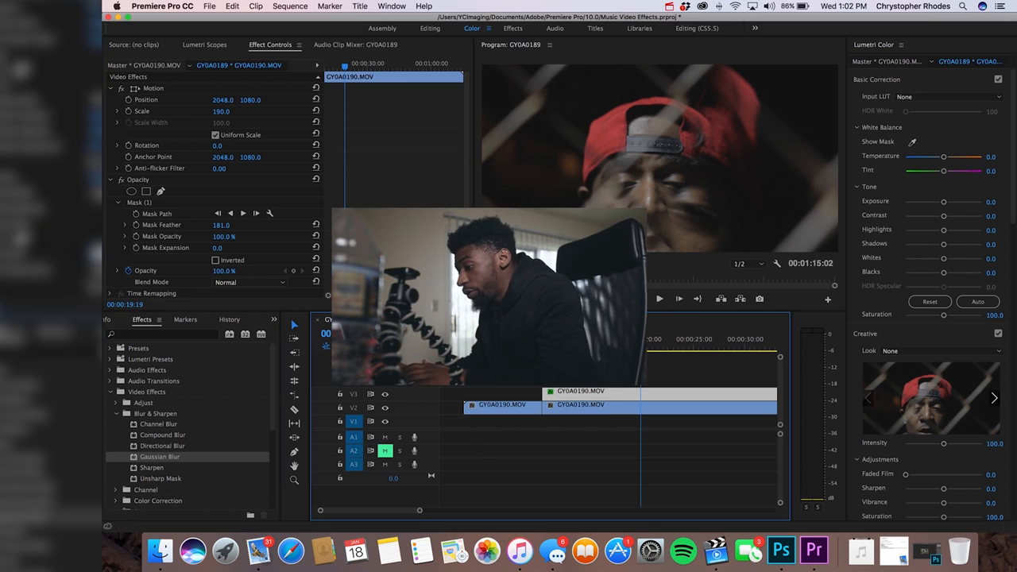
Set the V3 clip's Gaussian Blur Blurriness to 50 and deselect the clip
left_click(464, 196)
scroll(213, 243, "down", 4)
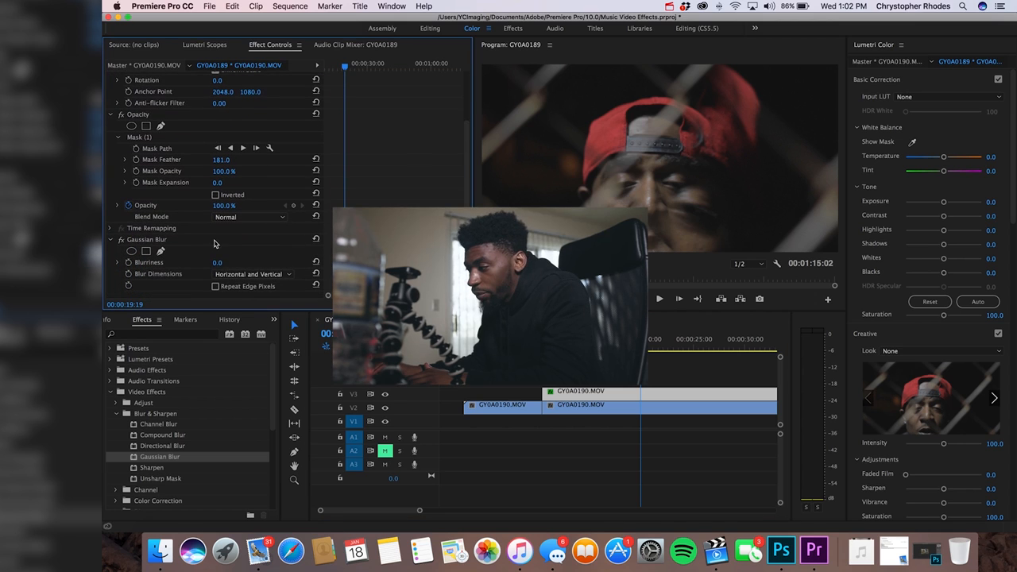
left_click_drag(221, 264, 219, 262)
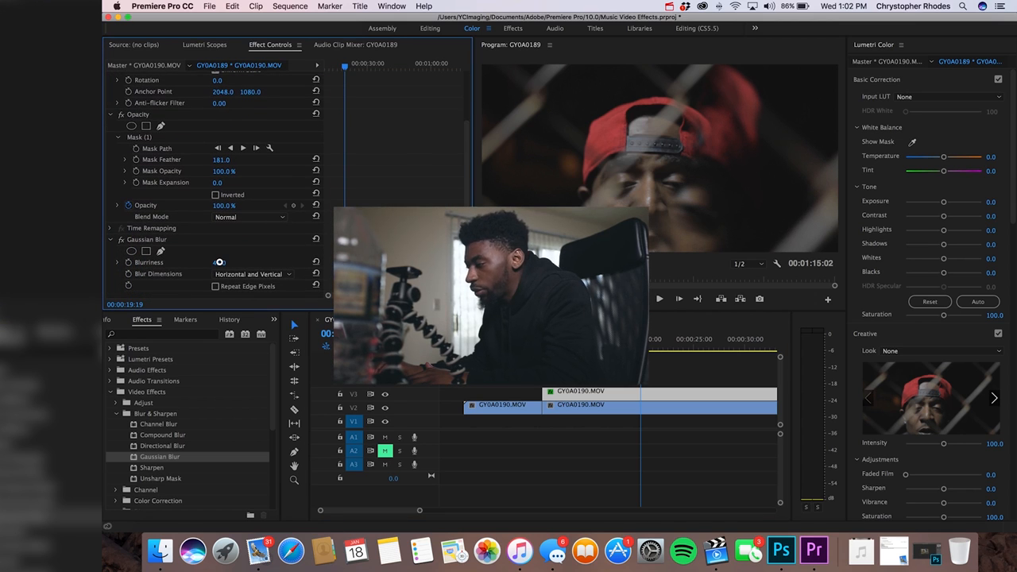
left_click(492, 370)
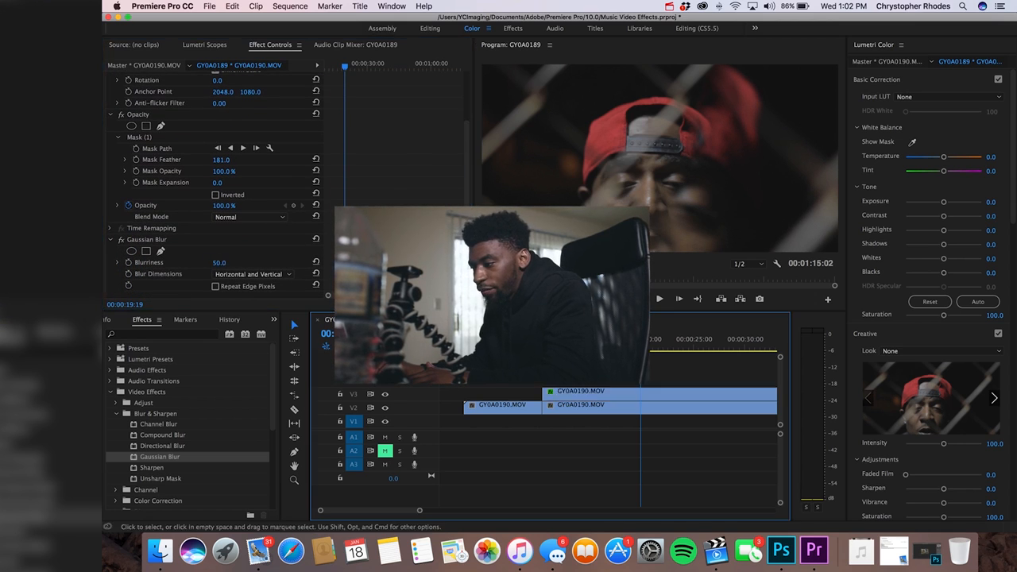
Play back the blurred V3 overlay, stop near 00:00:26:13, and set the V3 clip's Opacity Blend Mode to Screen
key("space")
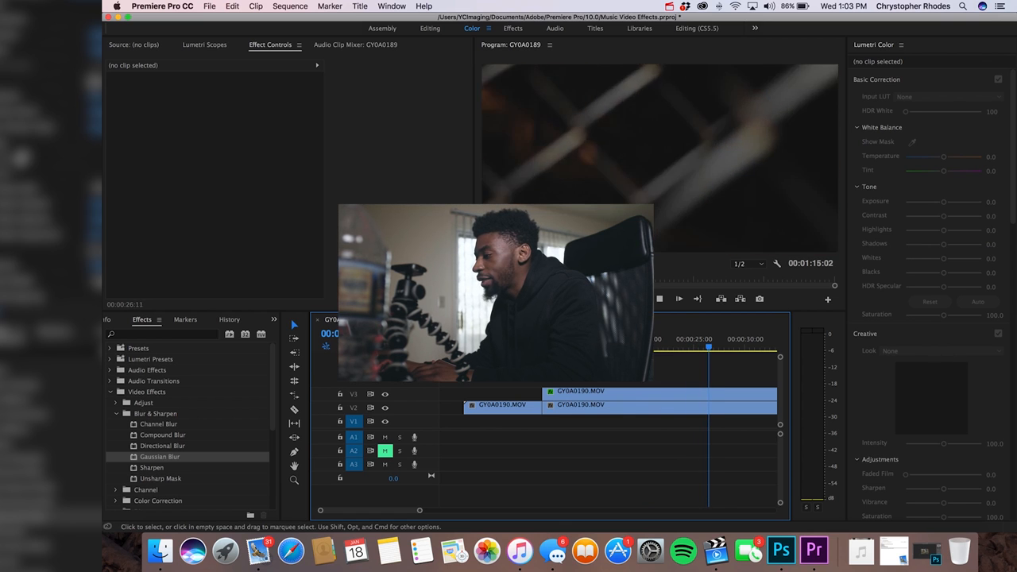
left_click(621, 398)
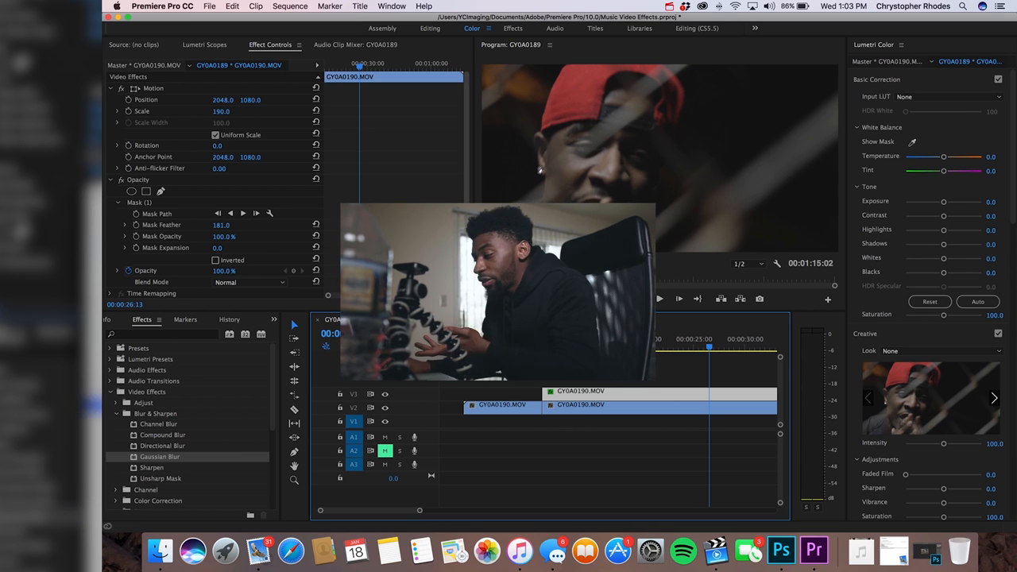
left_click(210, 218)
scroll(210, 218, "down", 3)
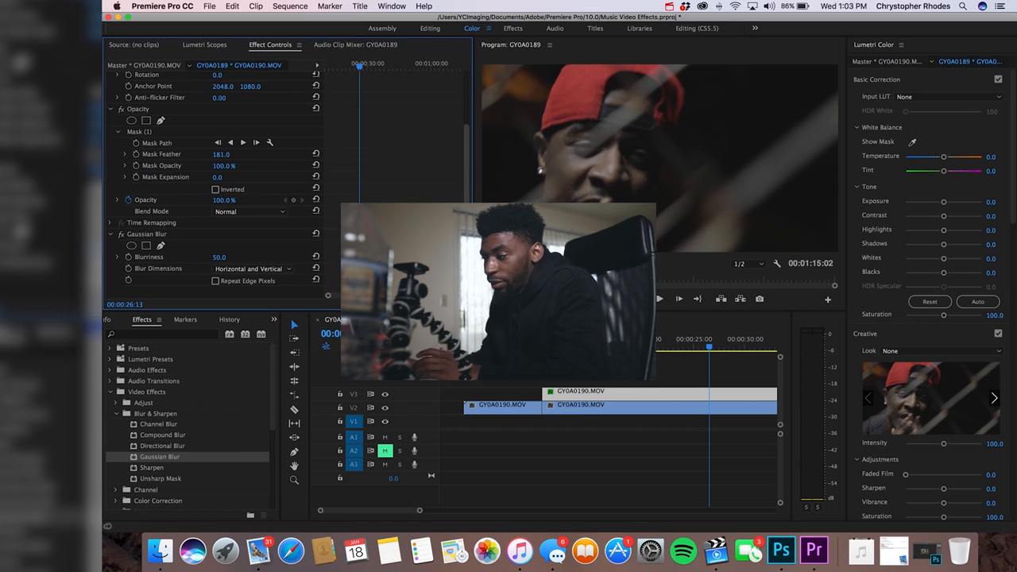
left_click(232, 212)
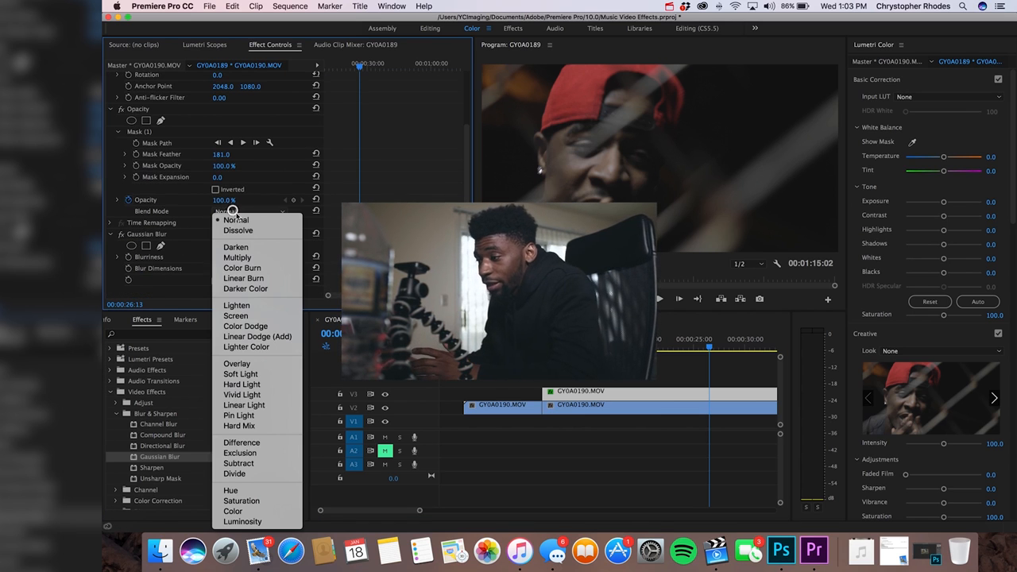
left_click(235, 315)
Play back the Screen-blended V3 overlay to about 00:00:29:11 and deselect the clip
scroll(669, 374, "down", 3)
key("space")
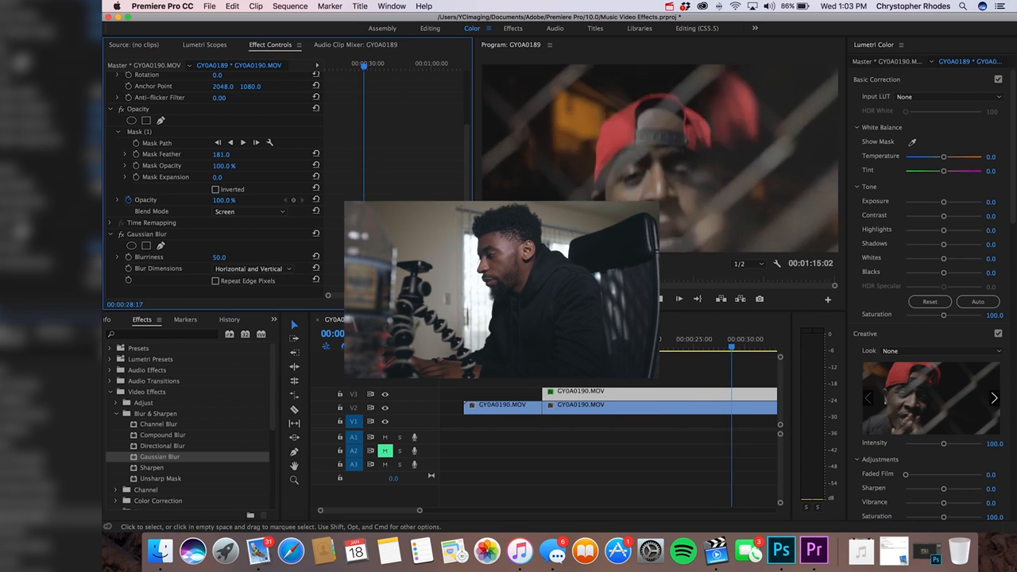
left_click(684, 383)
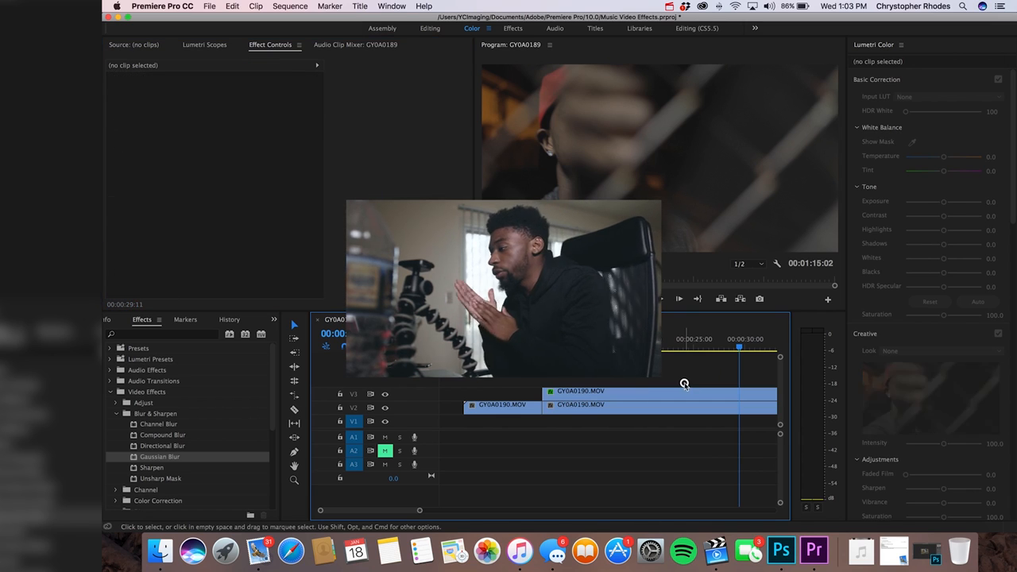